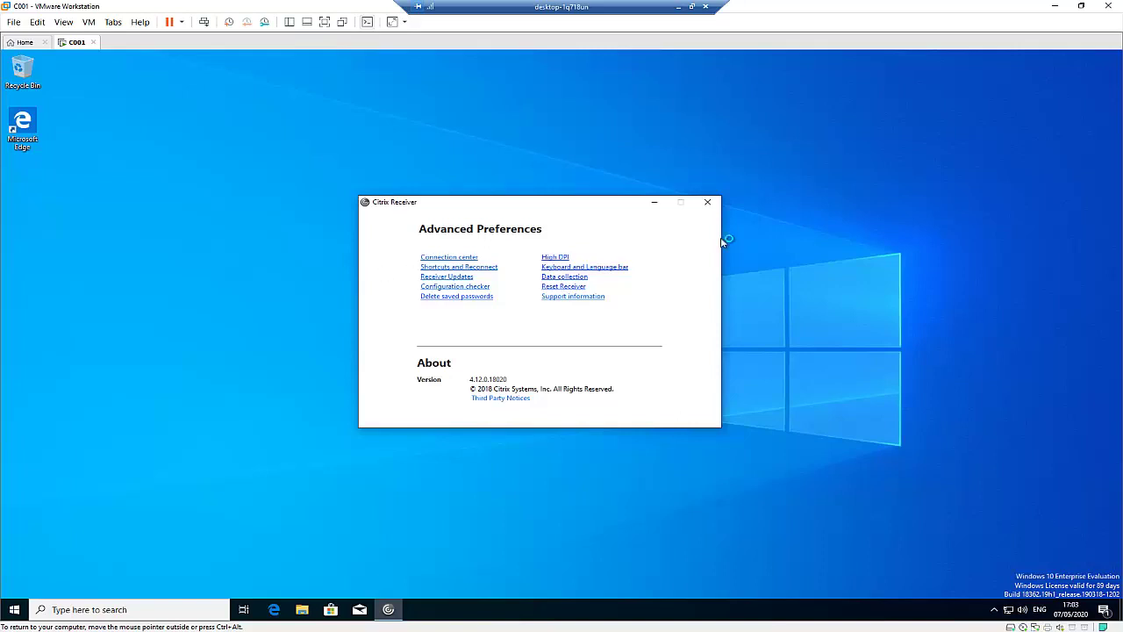
# - Close the Citrix Receiver Advanced Preferences window to return to the desktop
pyautogui.click(707, 202)
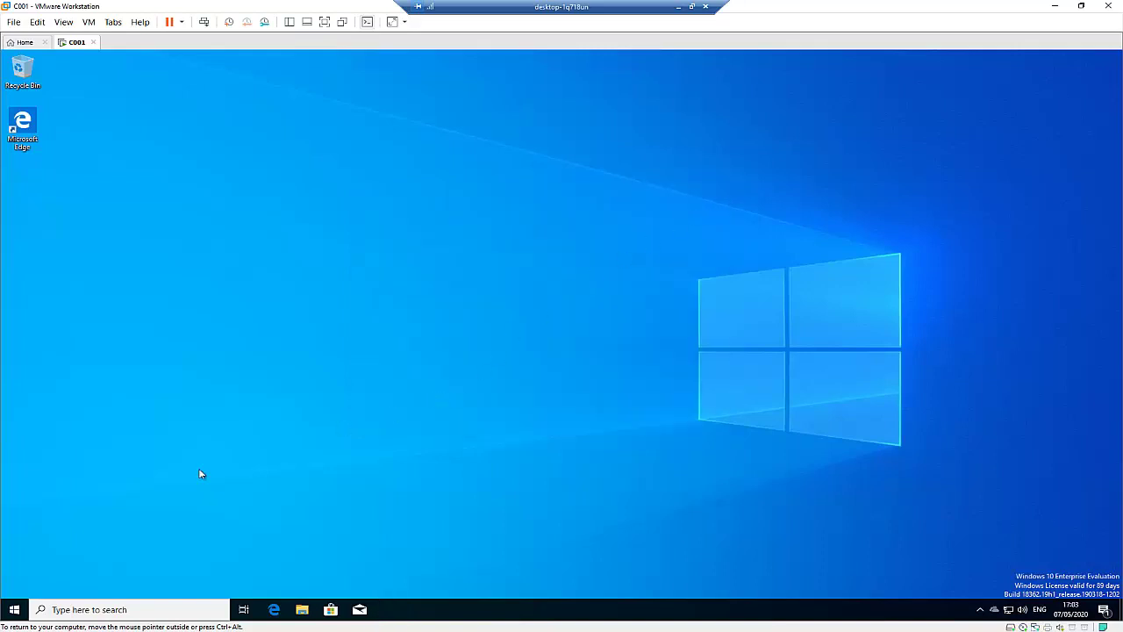
# - Open Settings > Apps and select Citrix Receiver 4.12 to reveal Modify/Uninstall
pyautogui.click(12, 612)
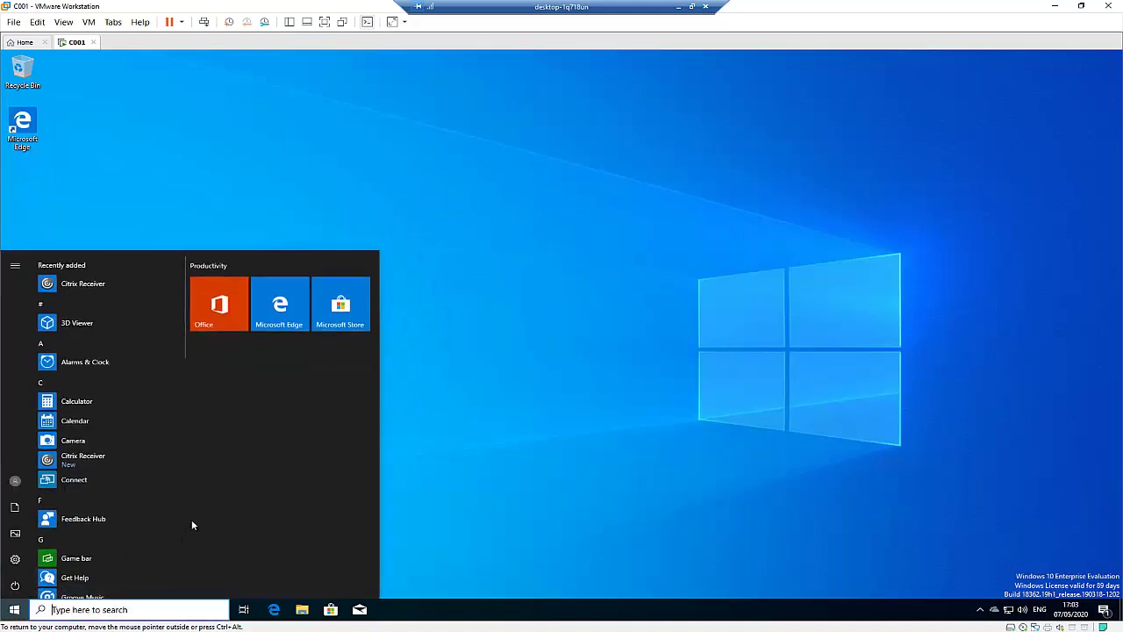
pyautogui.click(15, 559)
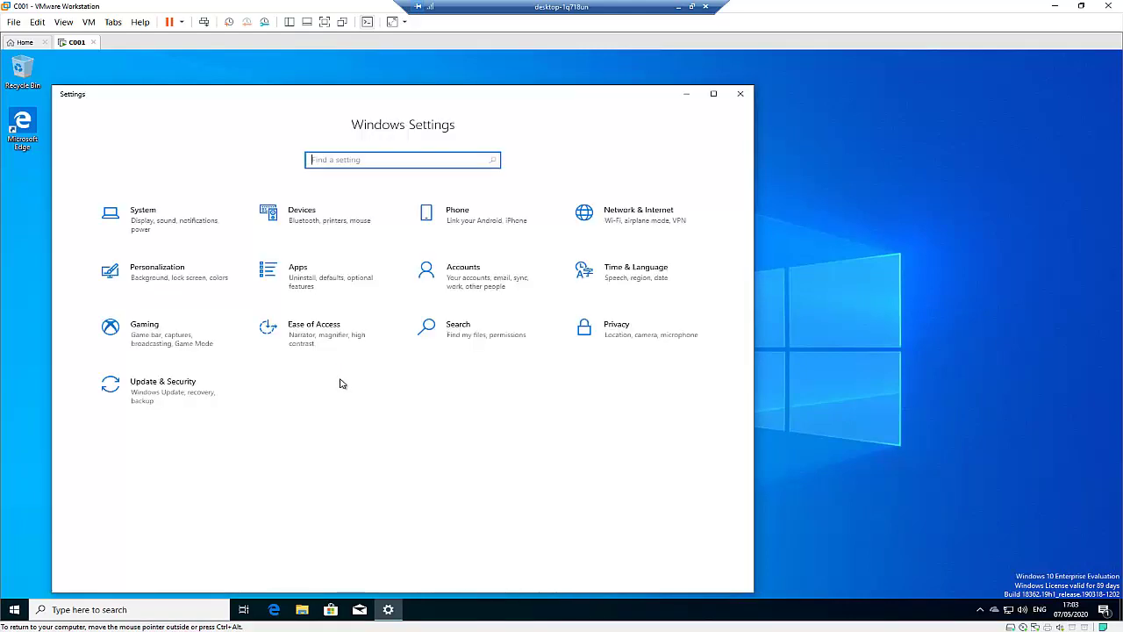
pyautogui.click(319, 292)
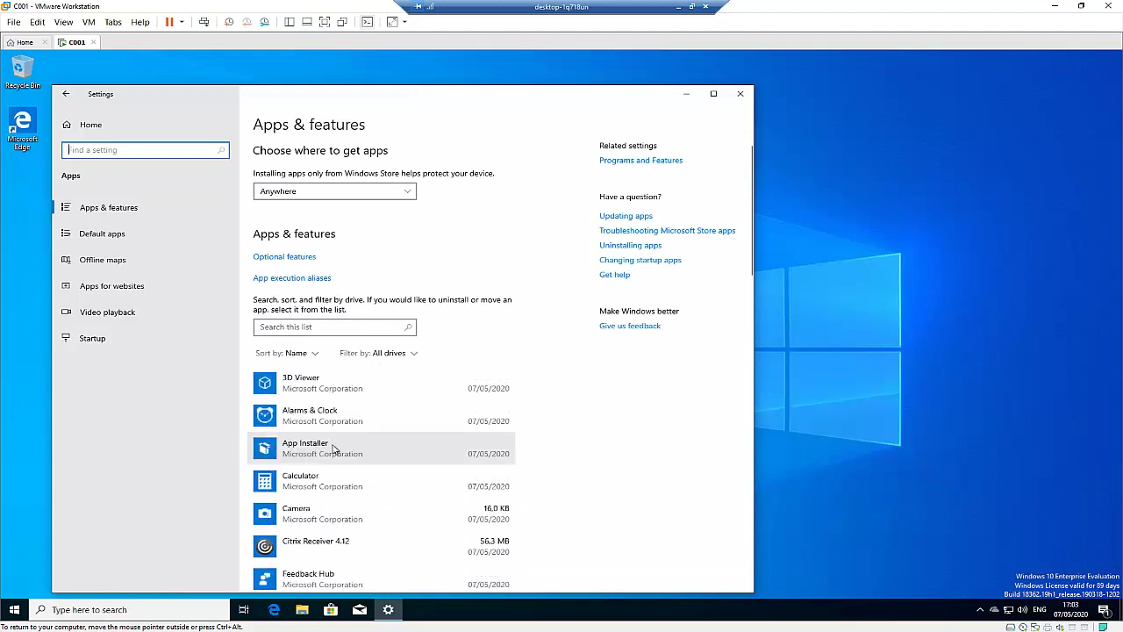
pyautogui.scroll(-3, 354, 513)
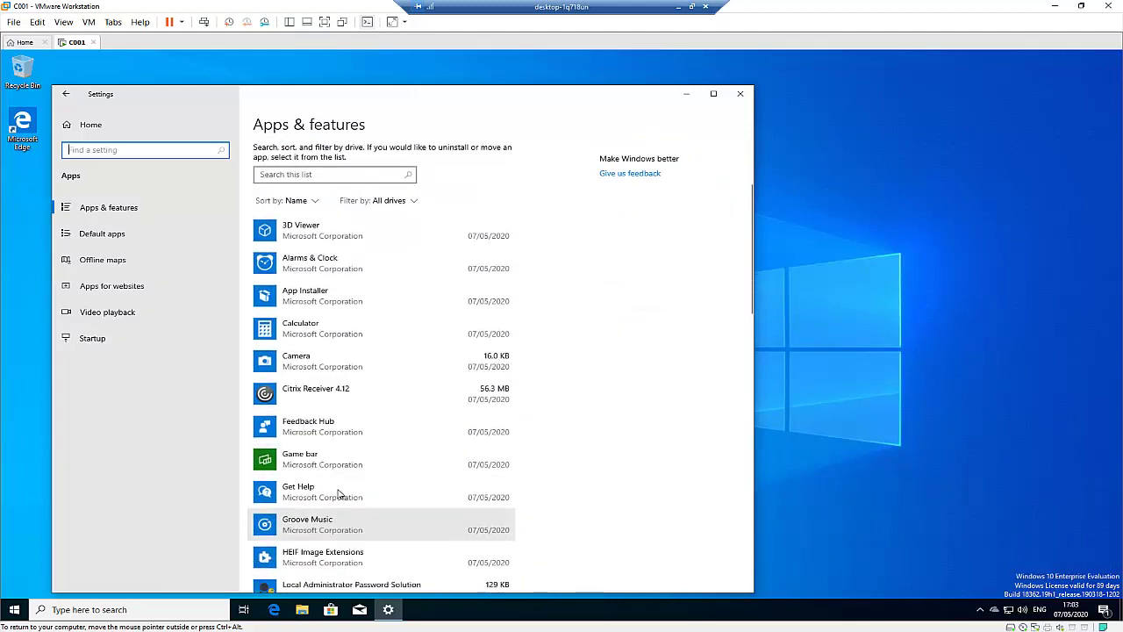
pyautogui.click(351, 394)
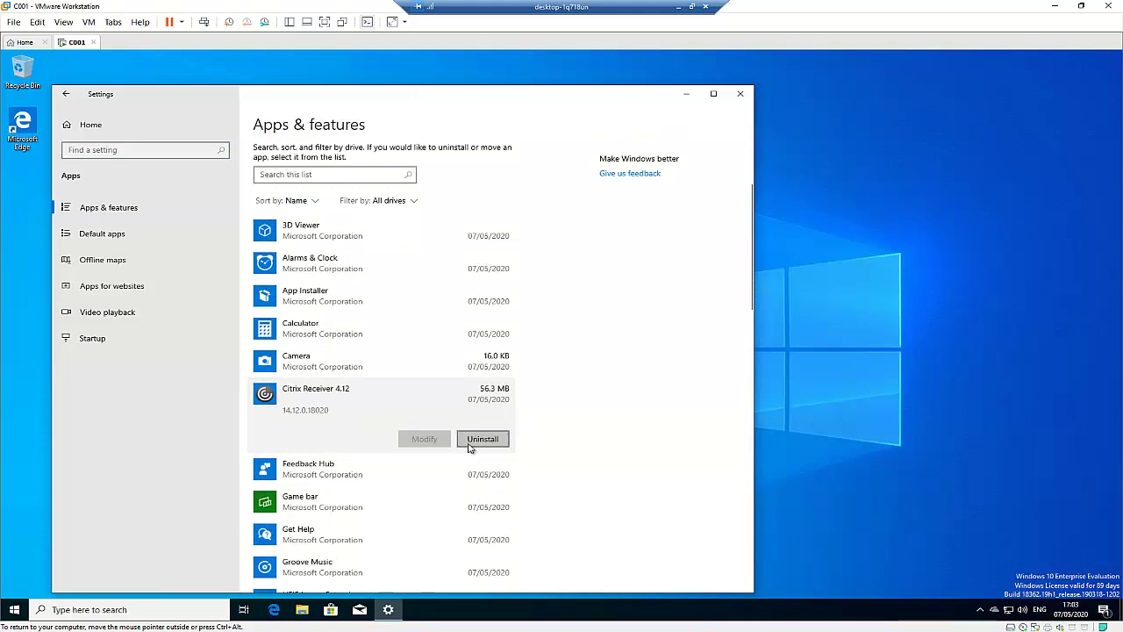
pyautogui.click(39, 609)
# - Launch appwiz, select Citrix Receiver 4.12, and move Programs and Features beside Settings
pyautogui.write('appwiz.cpl')
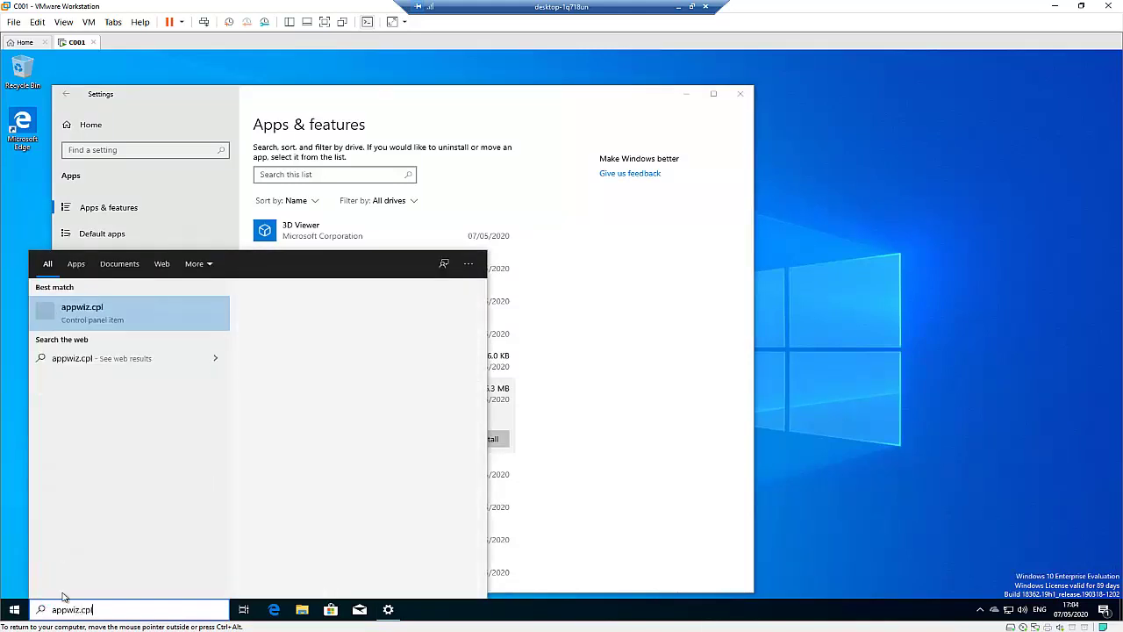
pyautogui.press('Return')
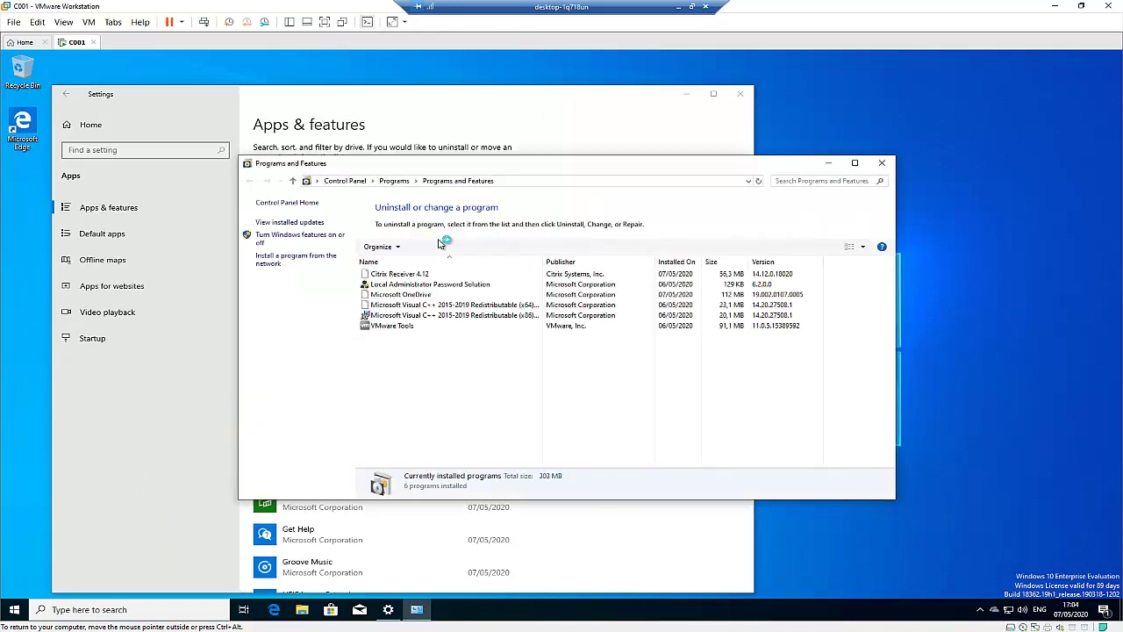
pyautogui.click(408, 274)
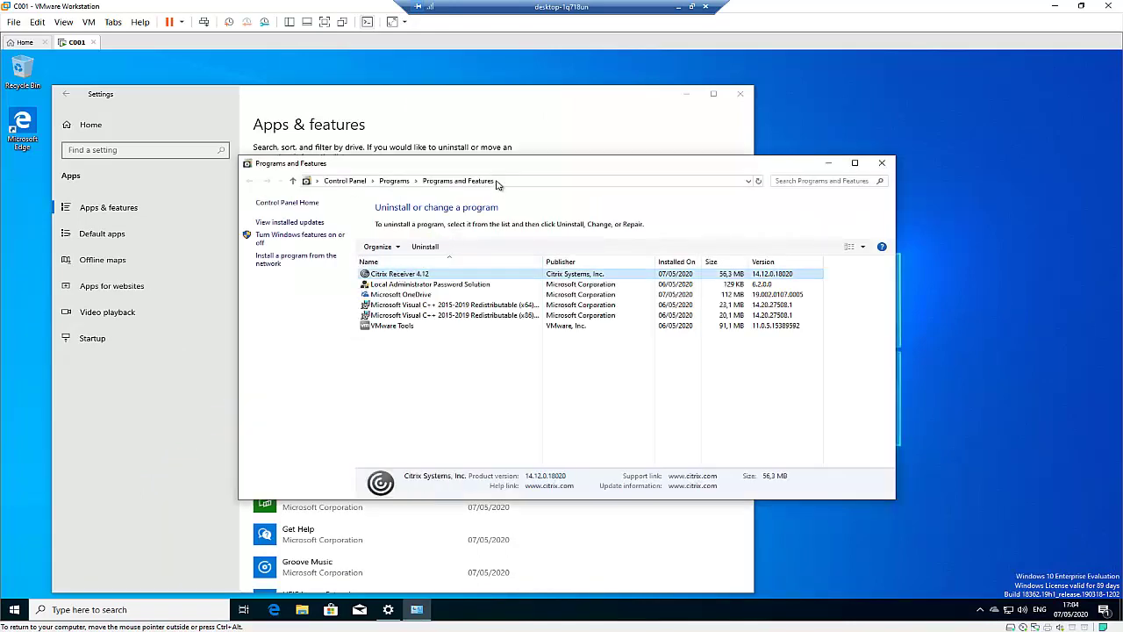
pyautogui.moveTo(502, 164); pyautogui.dragTo(709, 178)
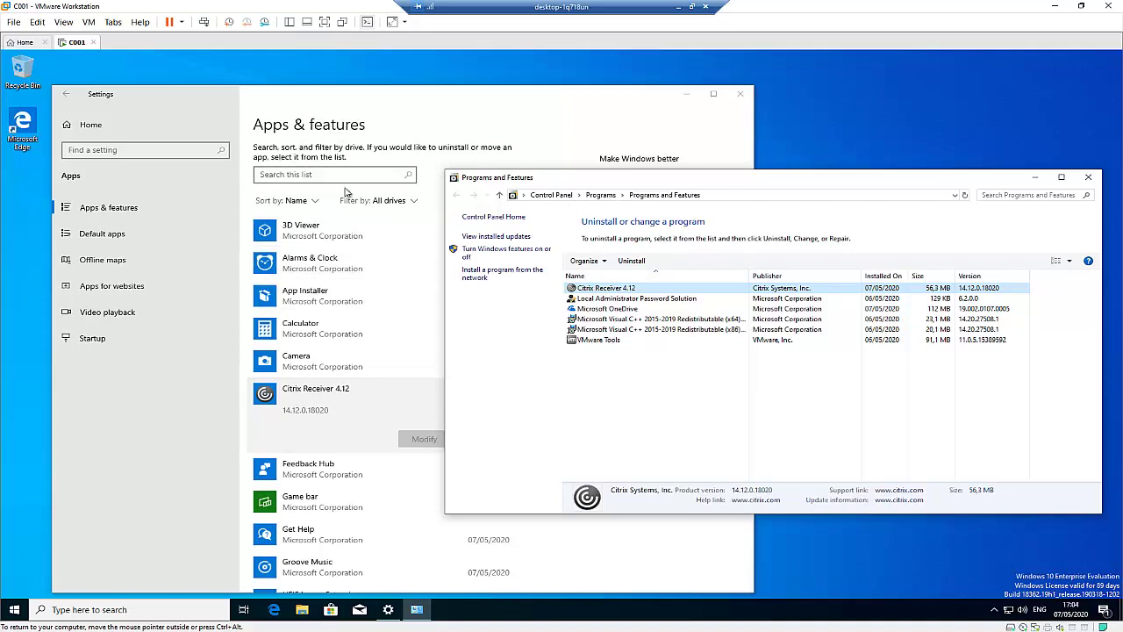
# - Uninstall Citrix Receiver 4.12 from Settings, approving the flyout, UAC and Citrix confirmation prompts
pyautogui.click(386, 425)
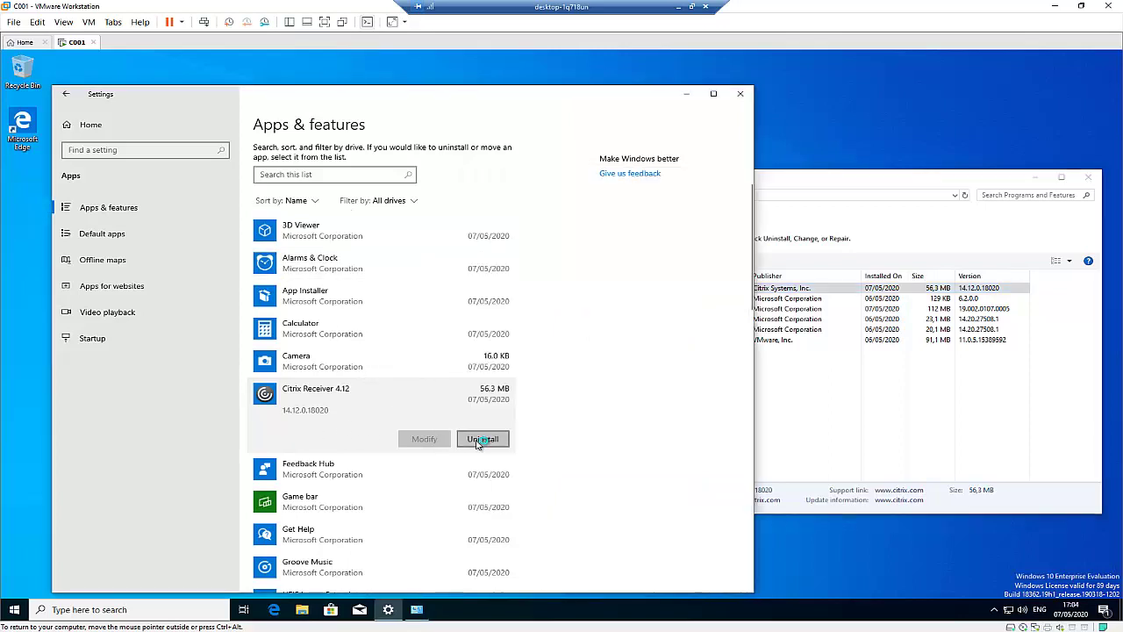
pyautogui.click(481, 440)
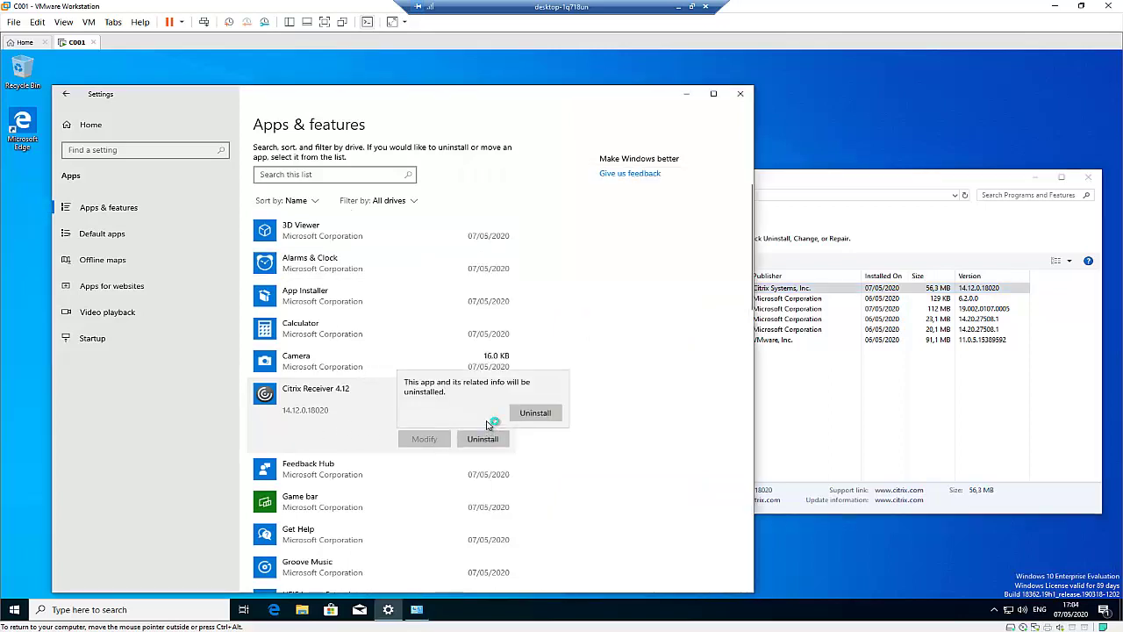
pyautogui.click(535, 413)
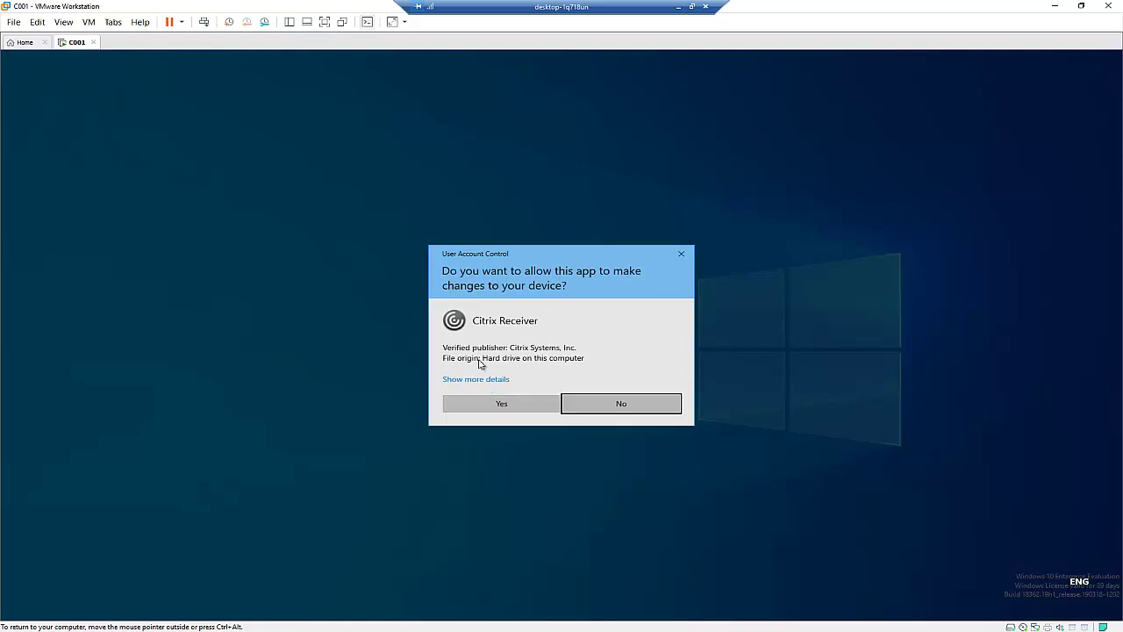
pyautogui.click(488, 409)
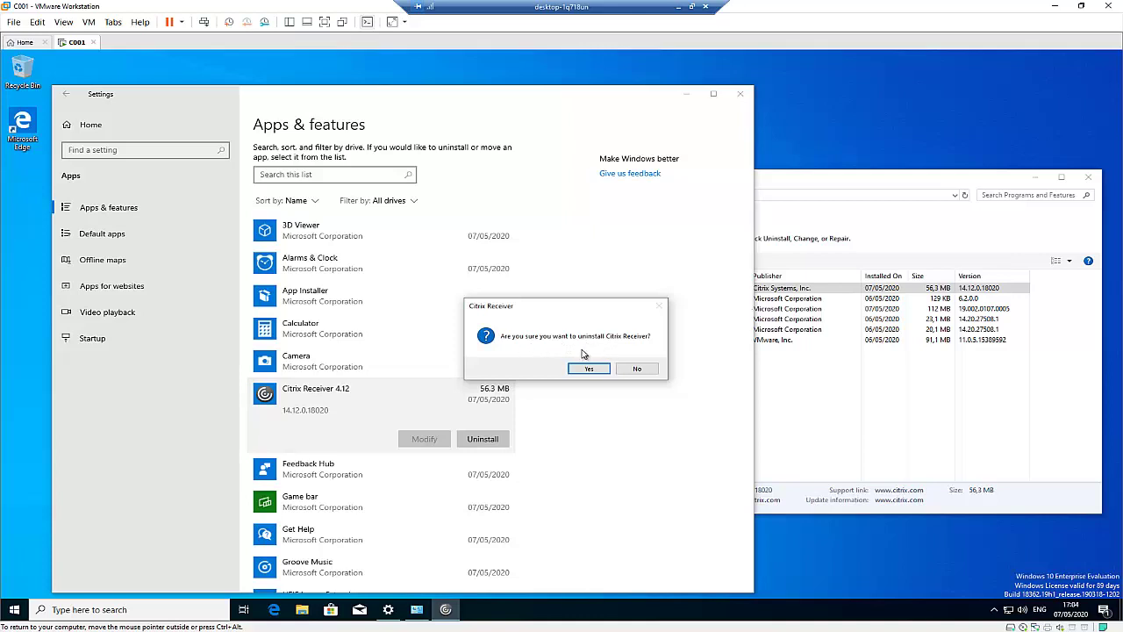
pyautogui.click(597, 369)
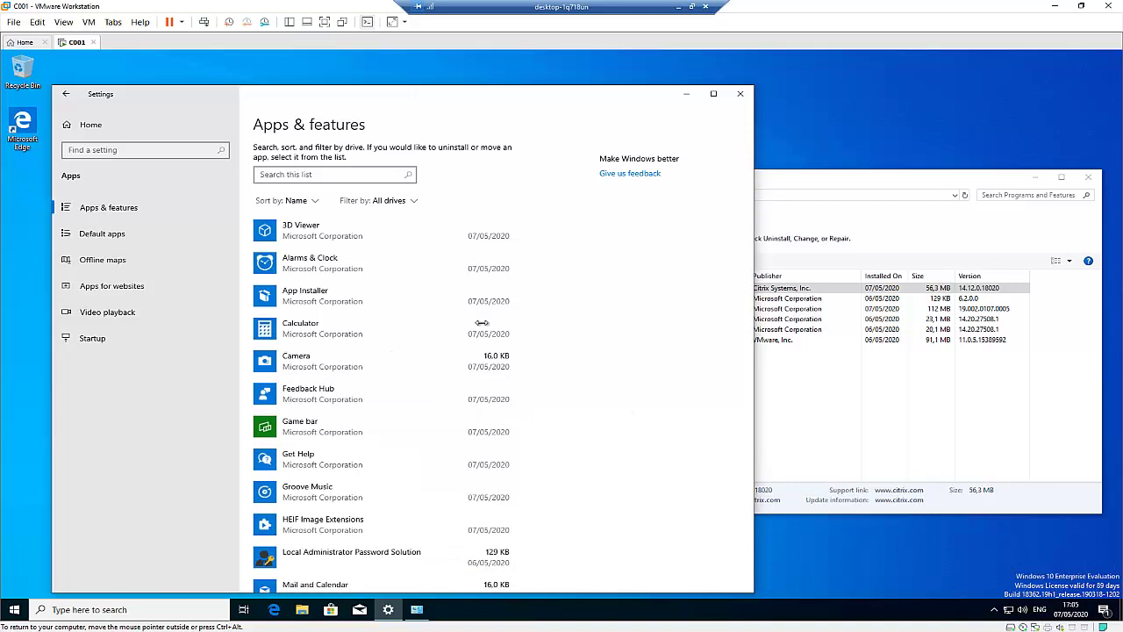
# - Refresh Programs and Features so it lists five programs without Citrix Receiver 4.12
pyautogui.click(848, 212)
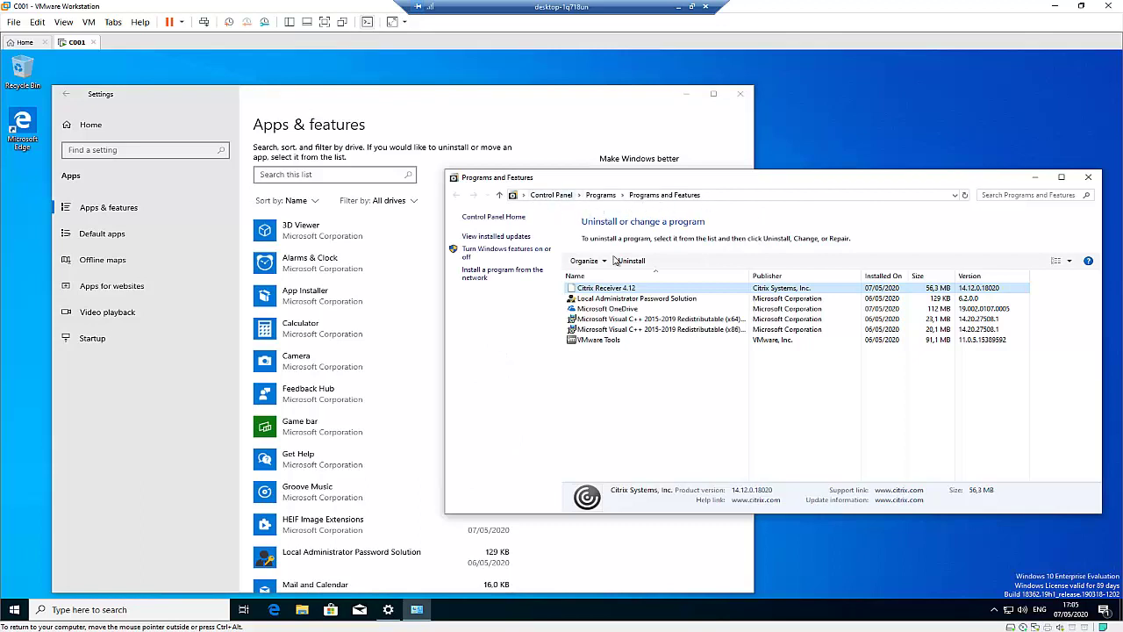
pyautogui.click(964, 194)
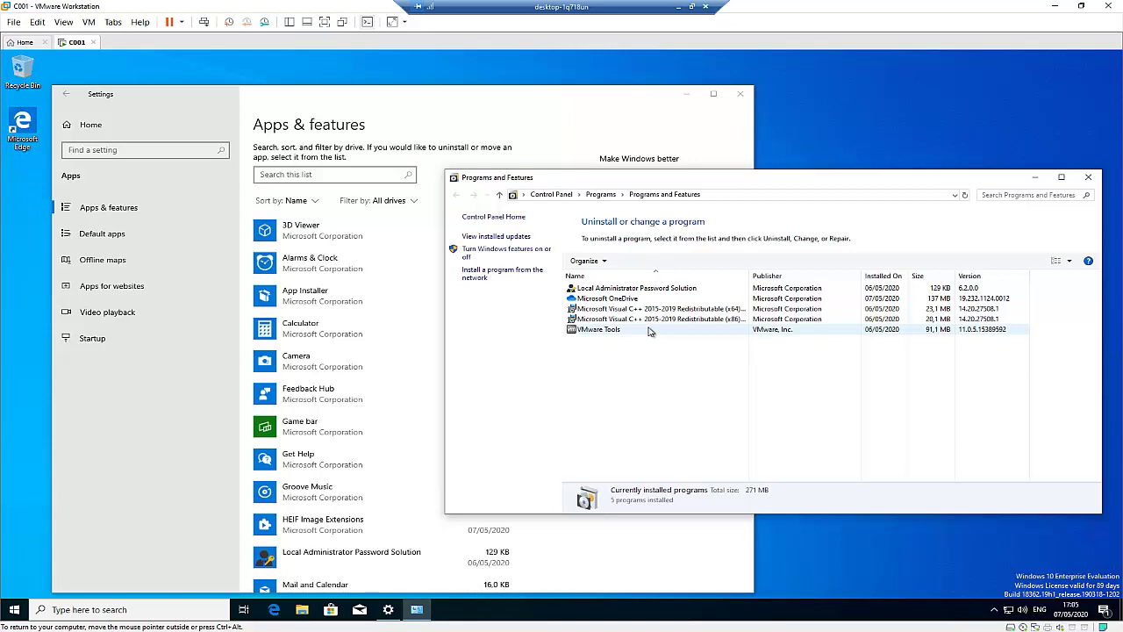
# - Close Settings and browse C:\Program Files\Common Files in File Explorer
pyautogui.click(740, 93)
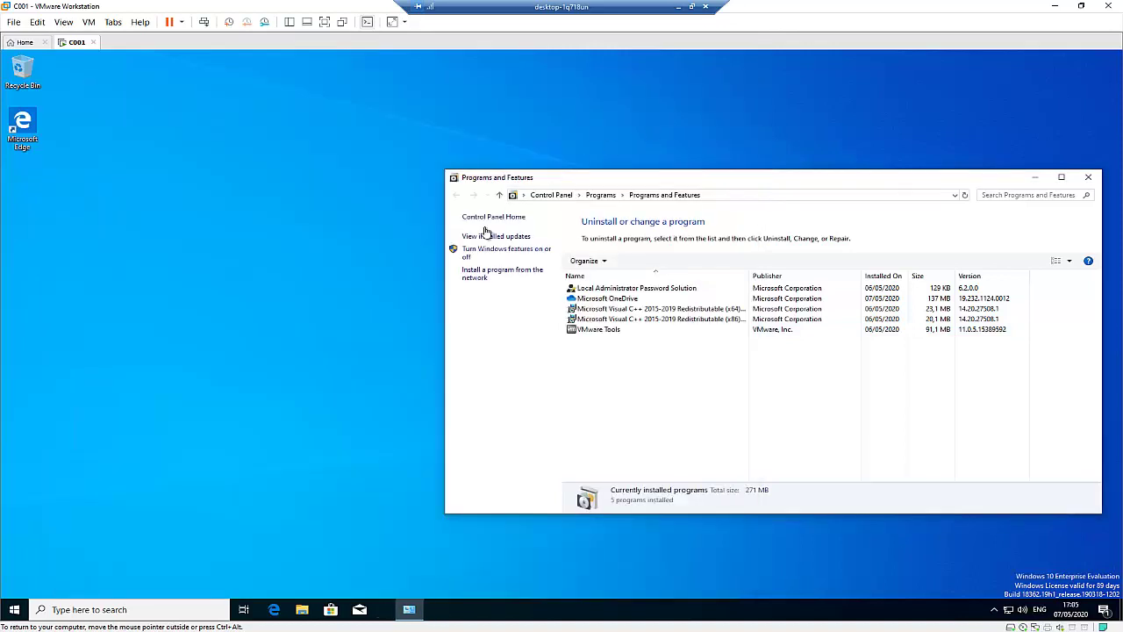
pyautogui.click(317, 546)
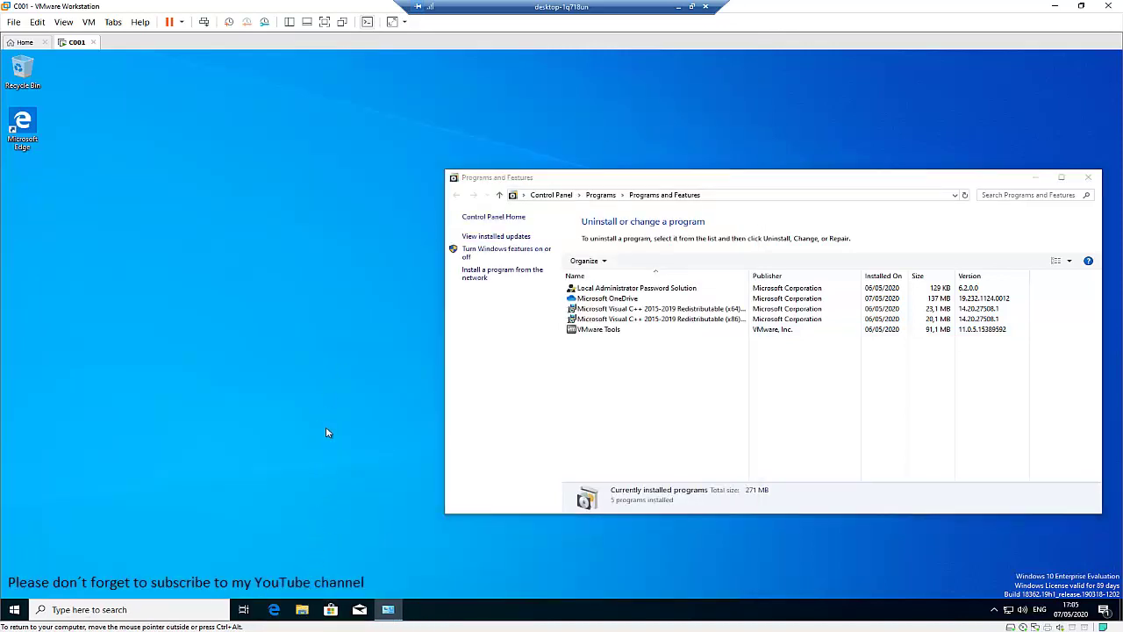
pyautogui.press('super+e')
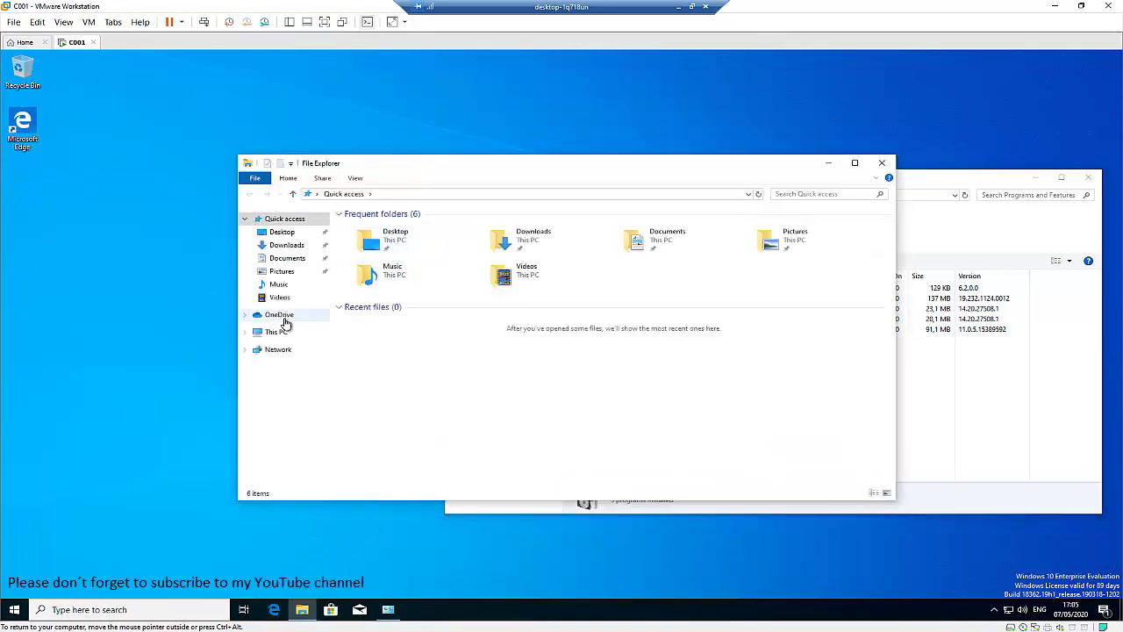
pyautogui.click(281, 330)
pyautogui.click(416, 343)
pyautogui.doubleClick(416, 343)
pyautogui.doubleClick(389, 239)
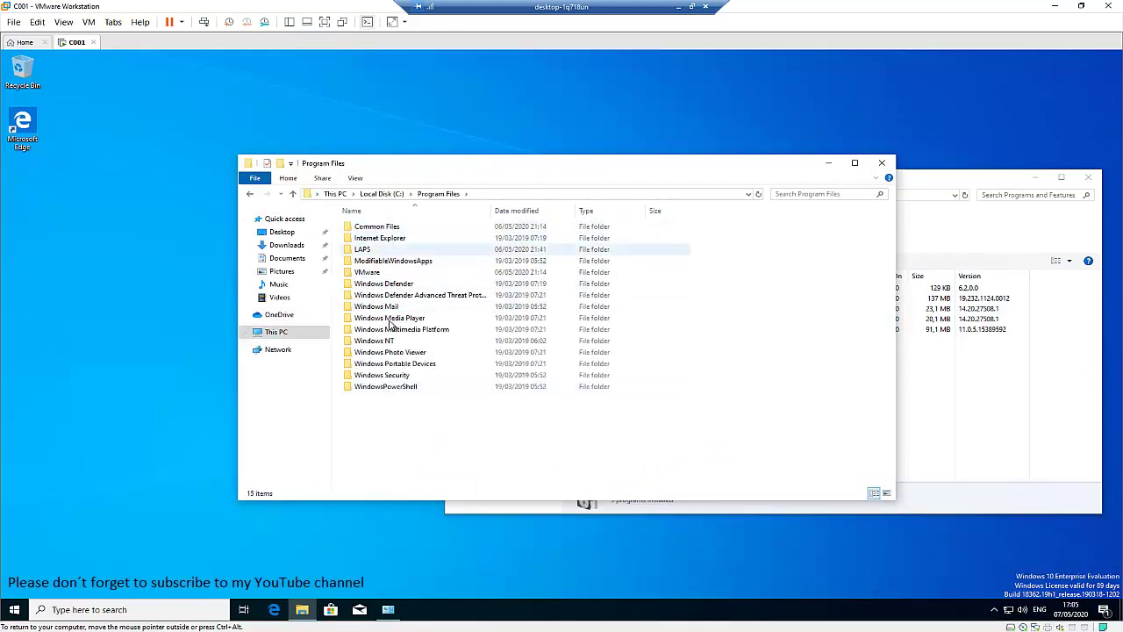
pyautogui.doubleClick(392, 228)
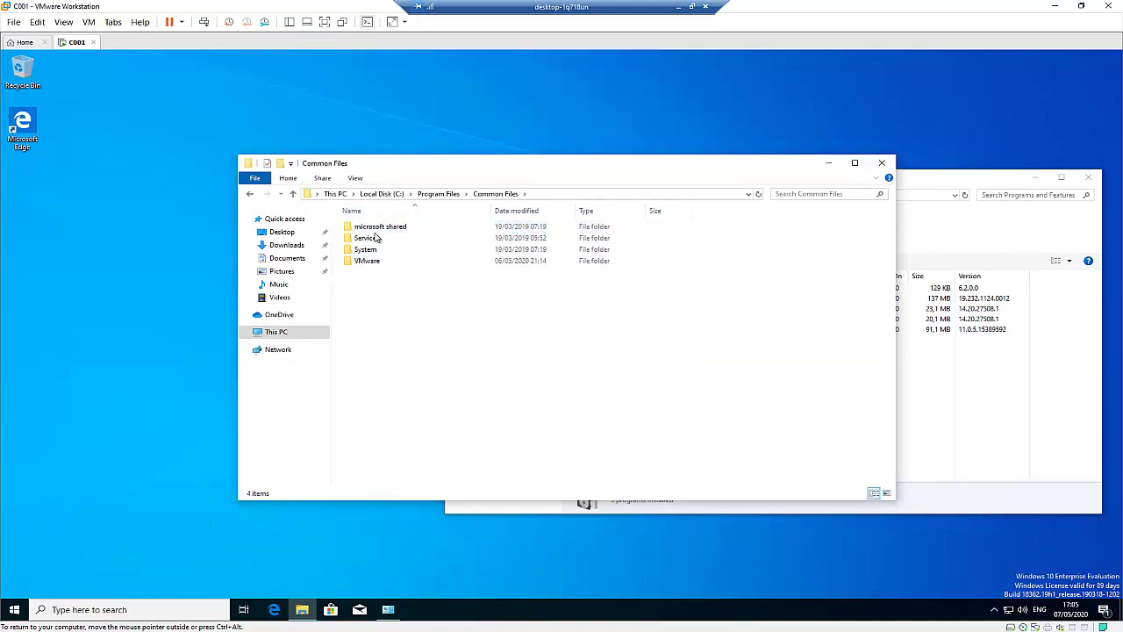
# - Check C:\Program Files (x86), close Explorer, and enter %userprofile%\appdata in Run
pyautogui.click(434, 194)
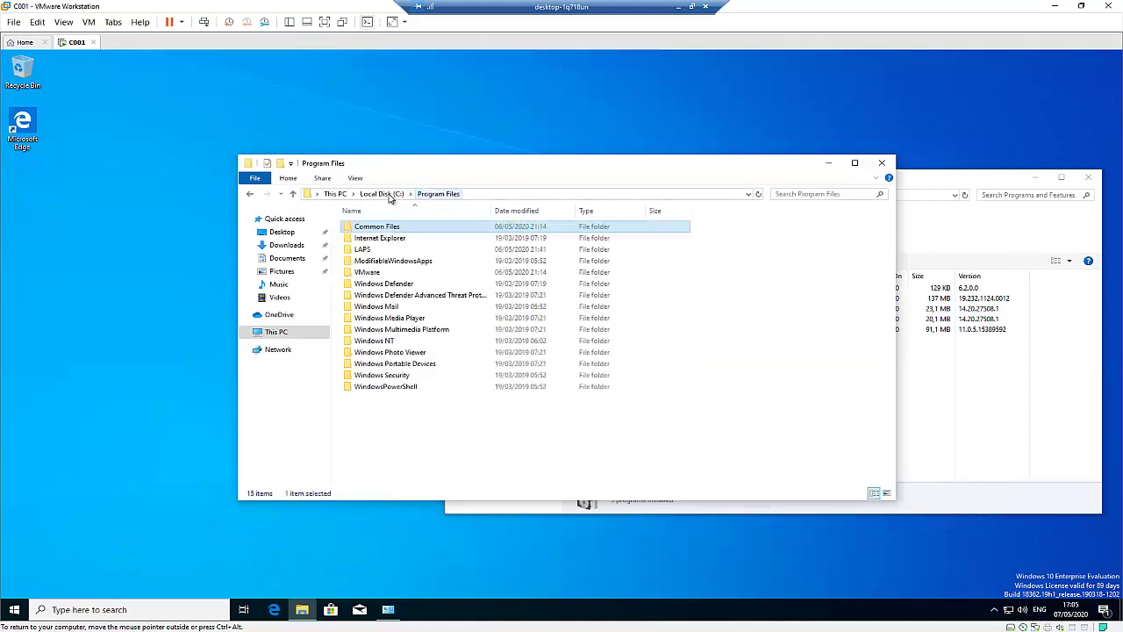
pyautogui.click(386, 195)
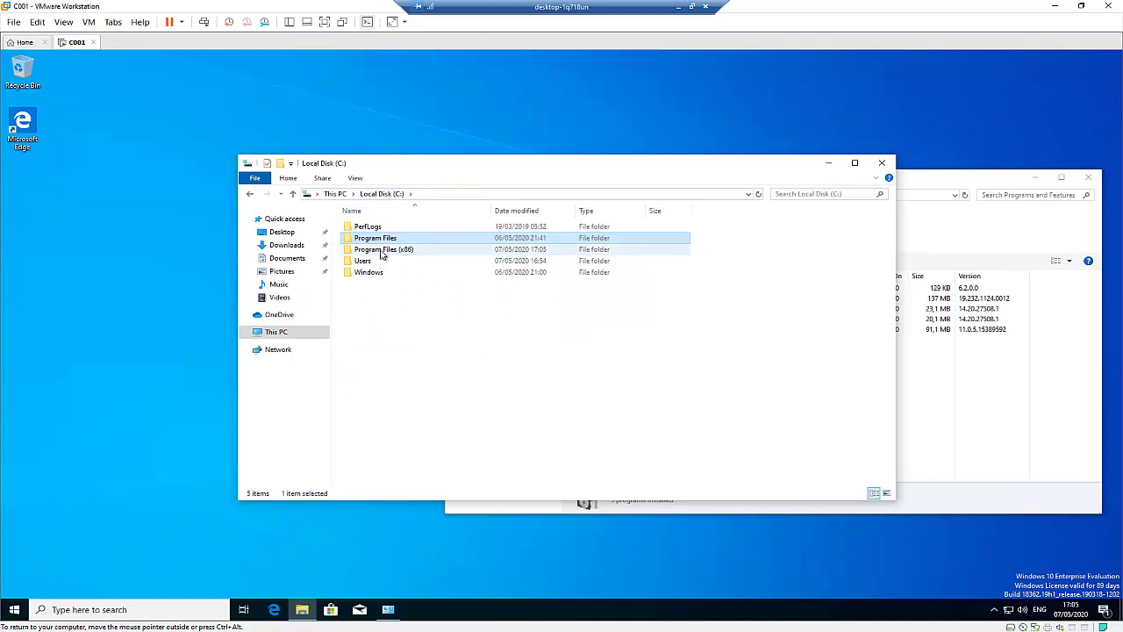
pyautogui.click(383, 253)
pyautogui.doubleClick(382, 253)
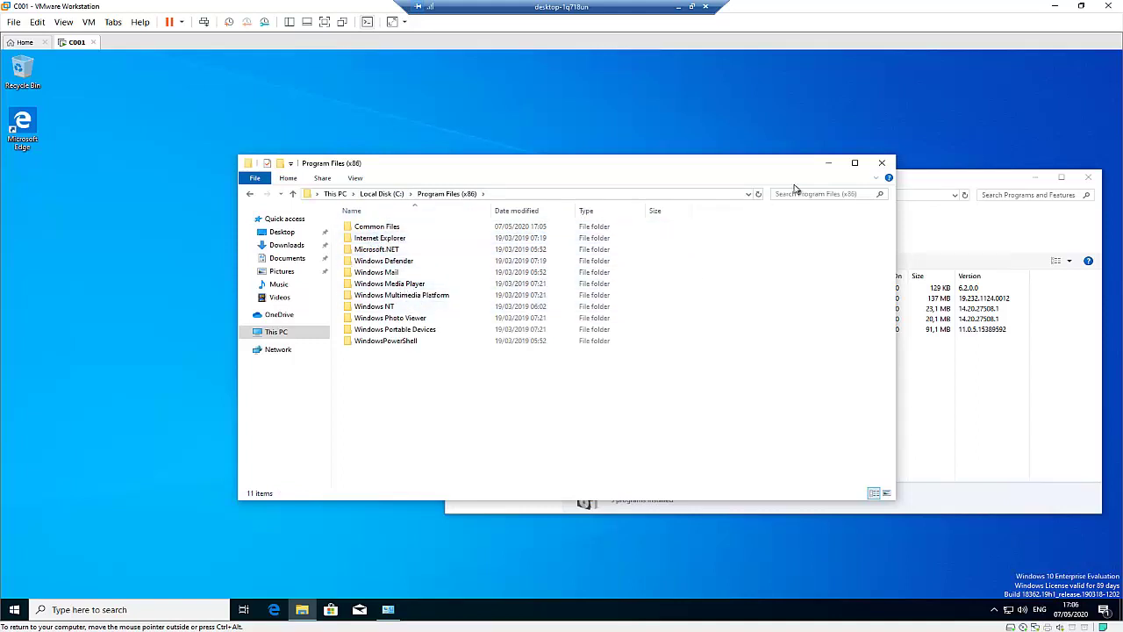
pyautogui.click(882, 163)
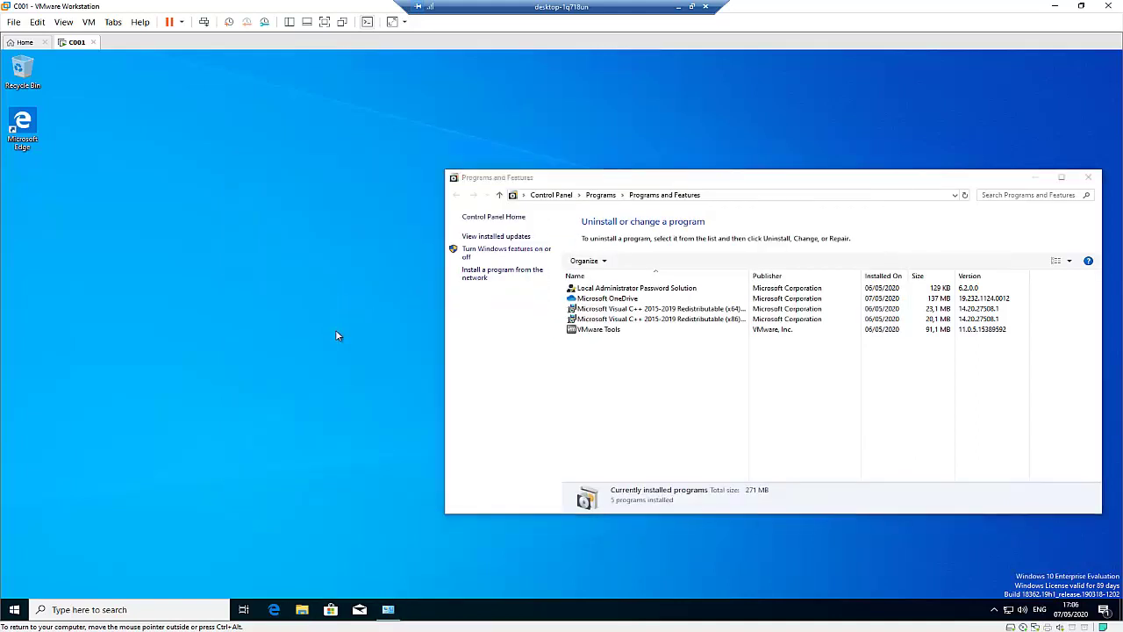
pyautogui.press('super+r')
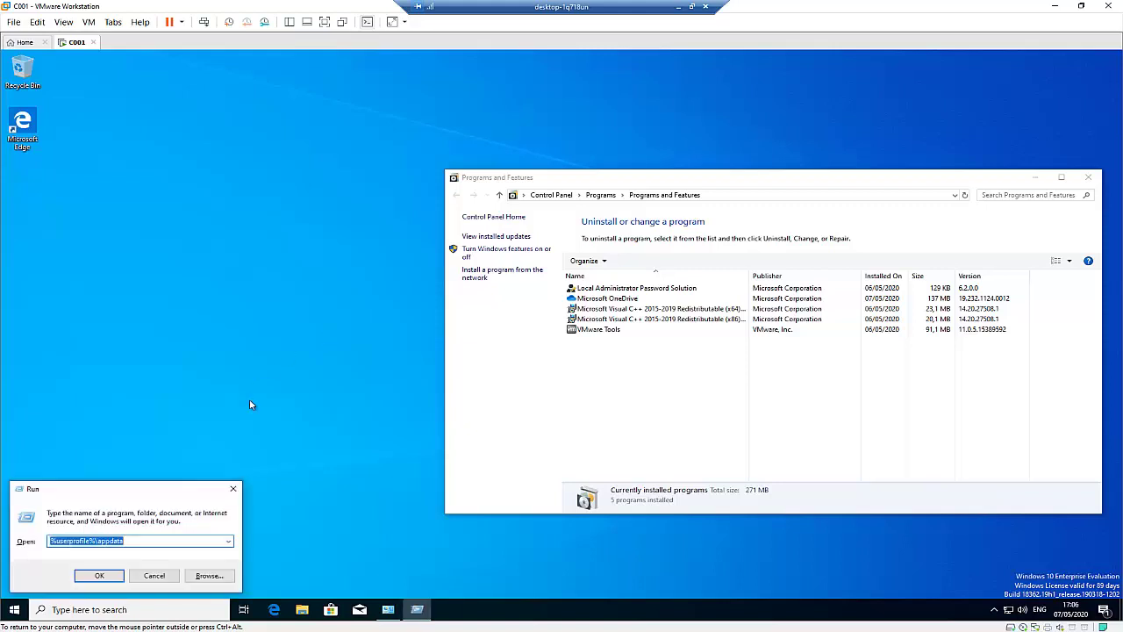
pyautogui.click(94, 540)
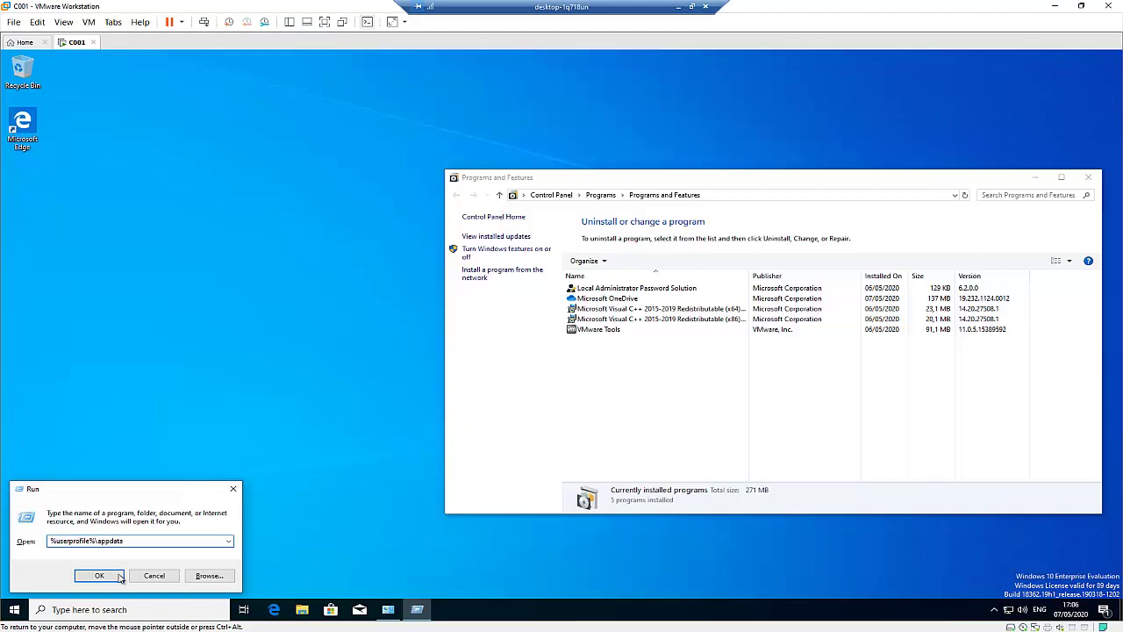
# - Open AppData\Local and delete the leftover Citrix folder
pyautogui.click(115, 578)
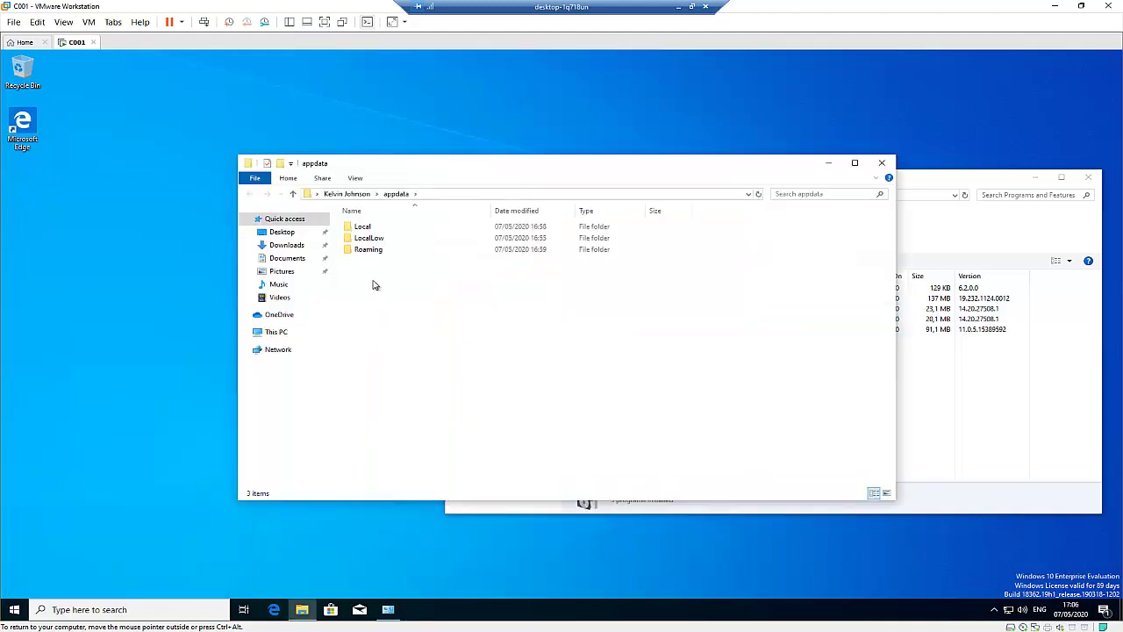
pyautogui.doubleClick(361, 228)
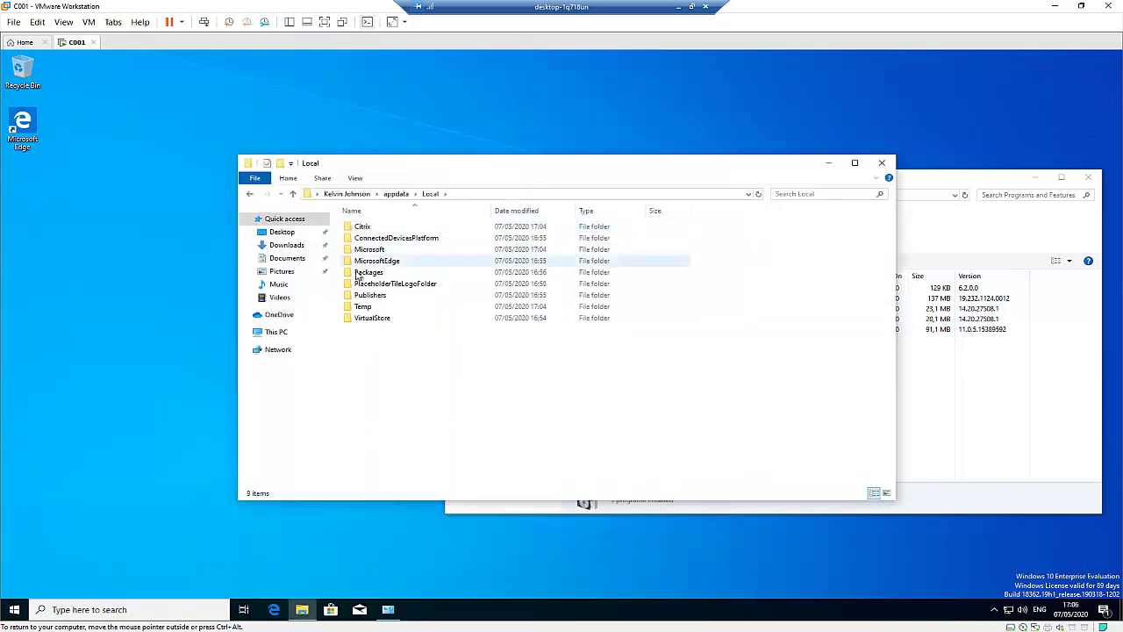
pyautogui.doubleClick(365, 230)
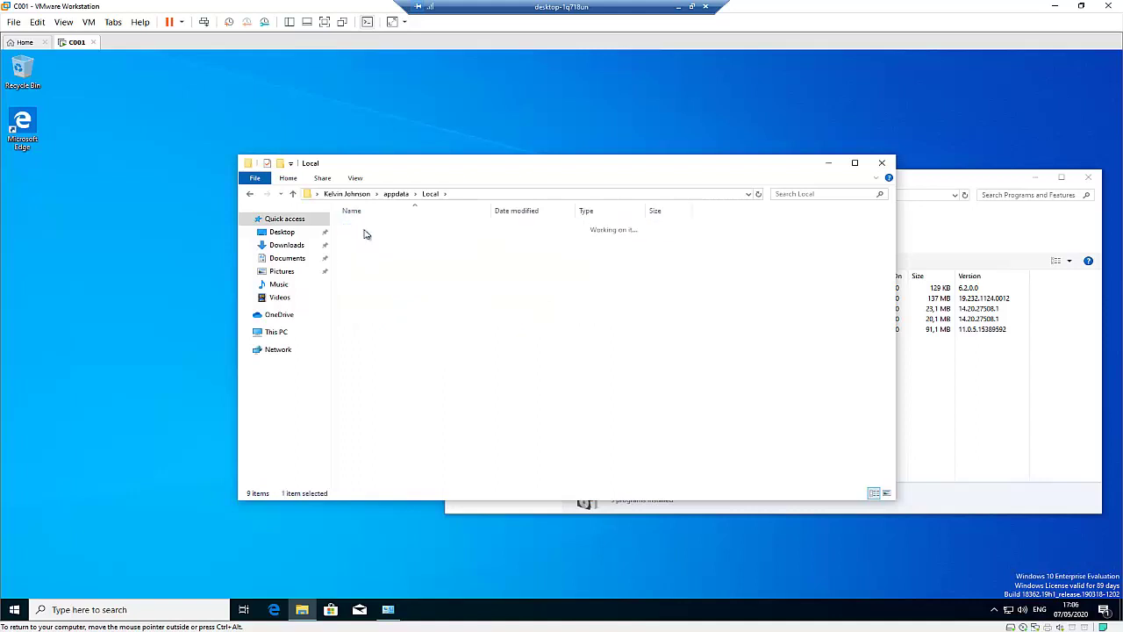
pyautogui.doubleClick(374, 229)
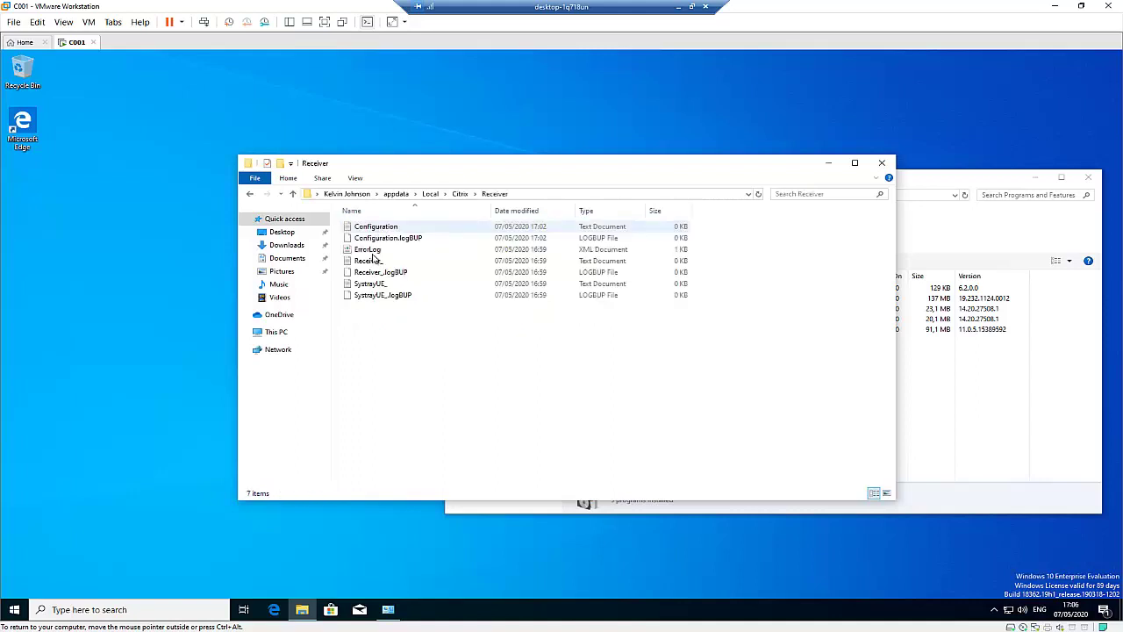
pyautogui.click(430, 194)
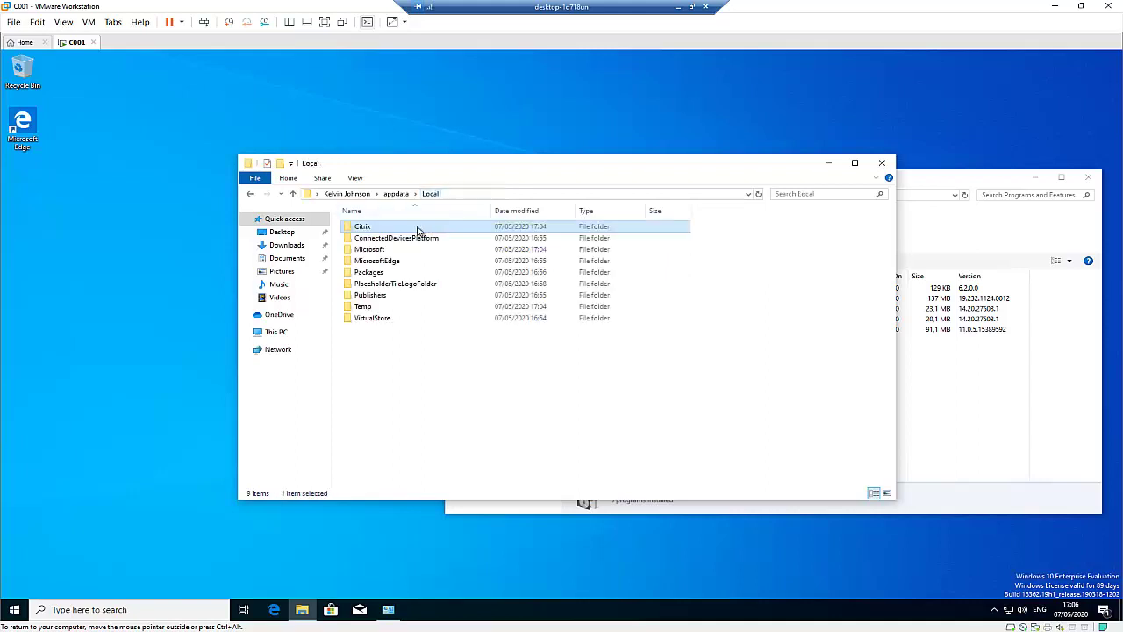
pyautogui.rightClick(370, 229)
pyautogui.click(426, 393)
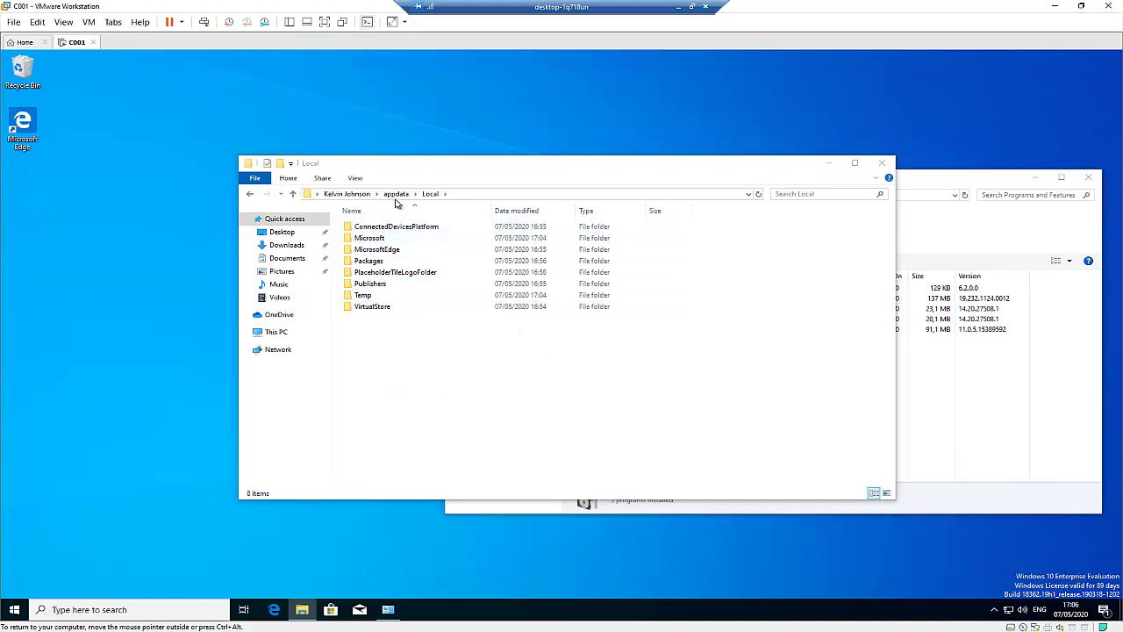
# - Turn on Display delete confirmation dialog in the Recycle Bin properties
pyautogui.rightClick(22, 69)
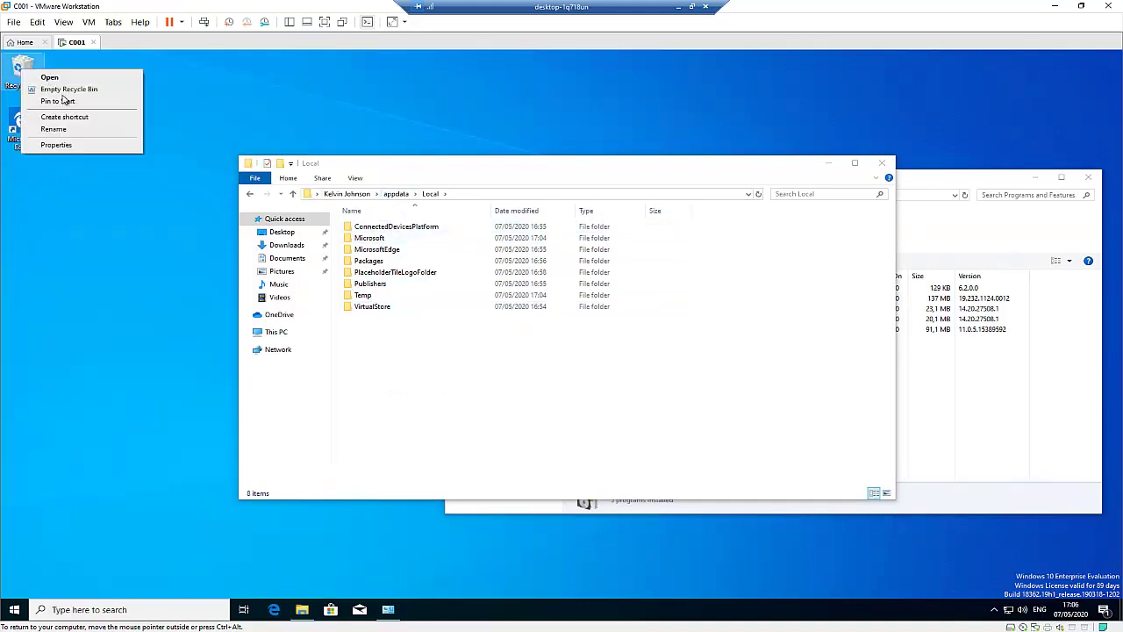
pyautogui.click(64, 148)
pyautogui.click(62, 229)
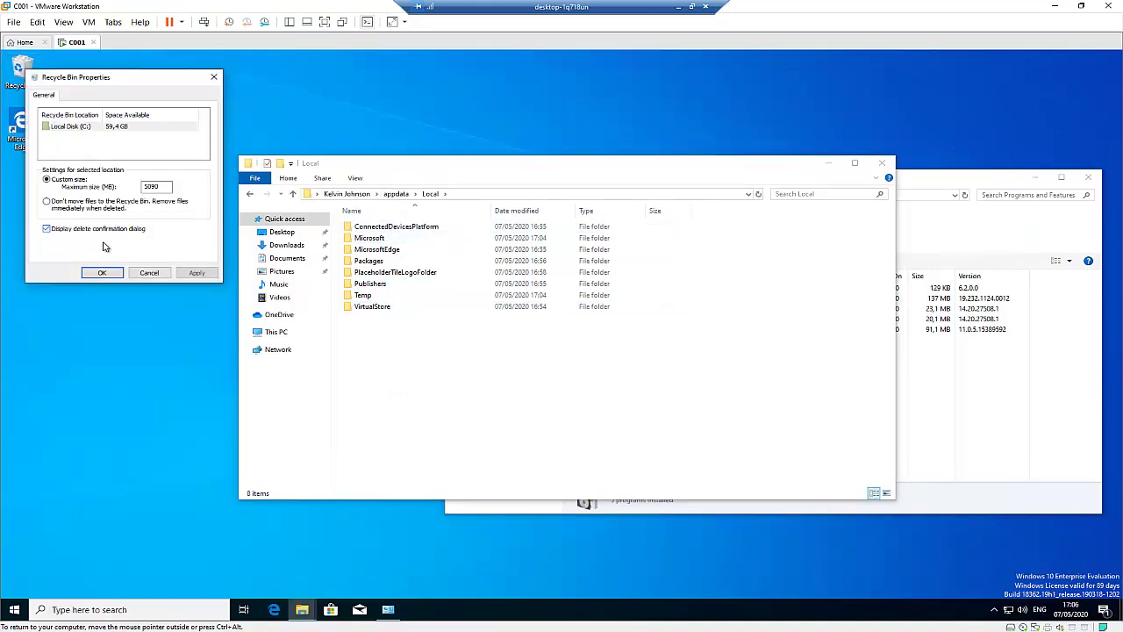
pyautogui.click(101, 272)
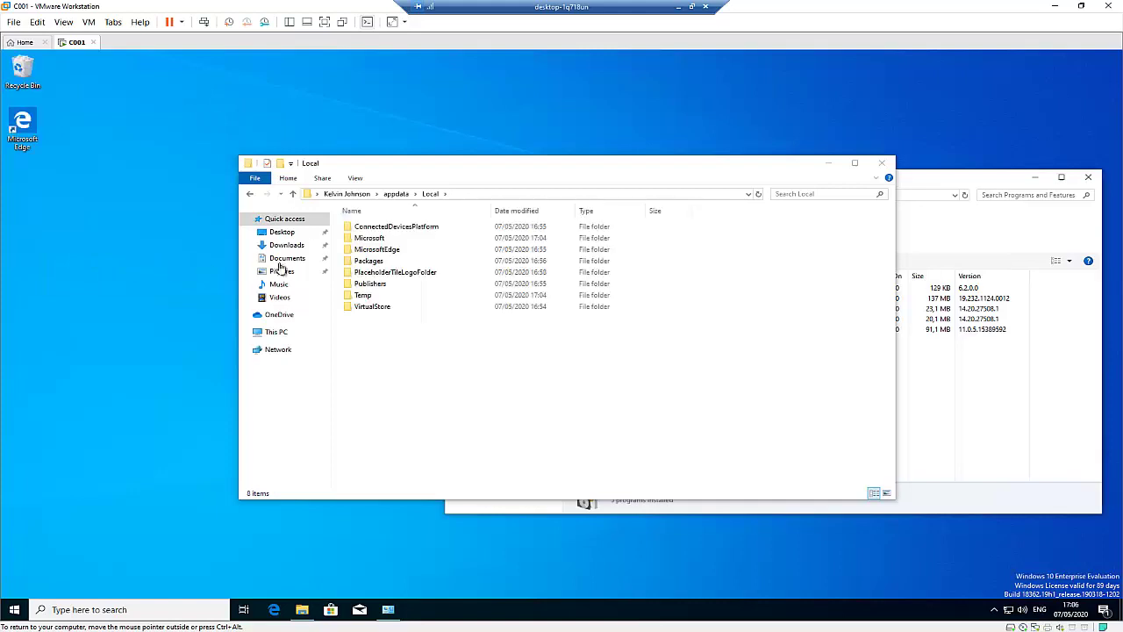
# - Open AppData\Roaming and delete the ICAClient folder, confirming with Yes
pyautogui.click(396, 194)
pyautogui.doubleClick(369, 253)
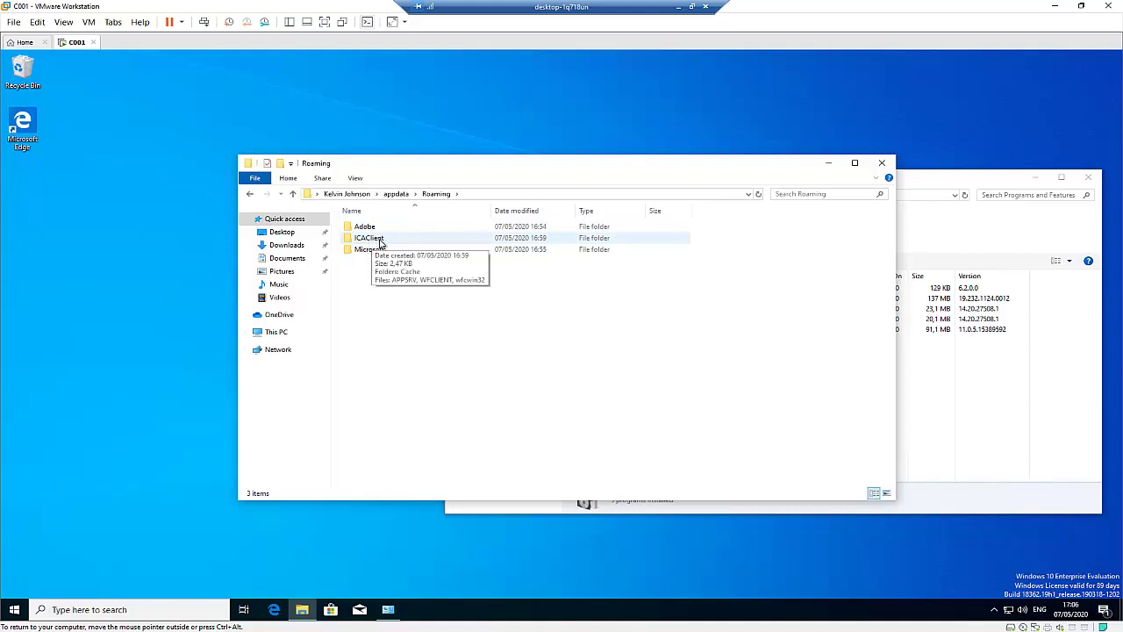
pyautogui.doubleClick(380, 241)
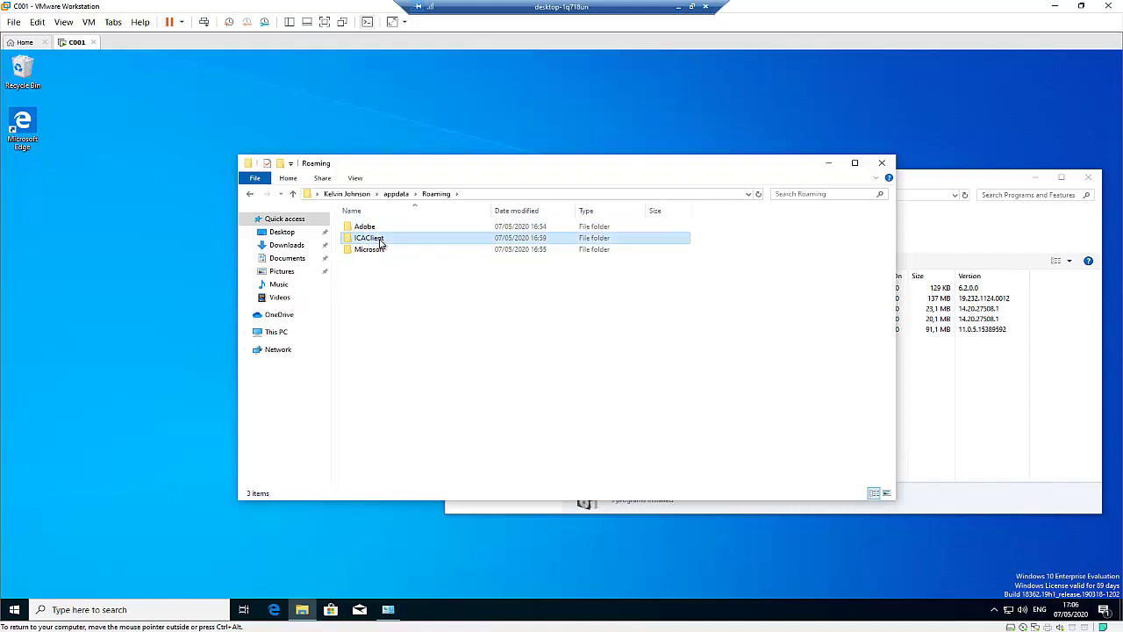
pyautogui.click(428, 195)
pyautogui.rightClick(373, 237)
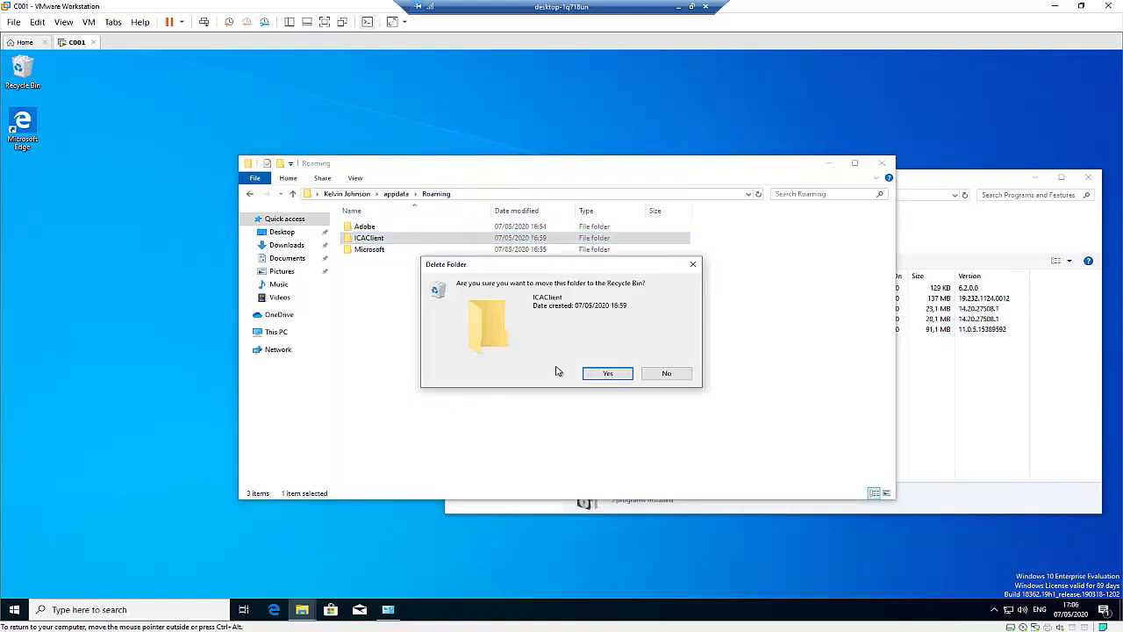
pyautogui.click(604, 373)
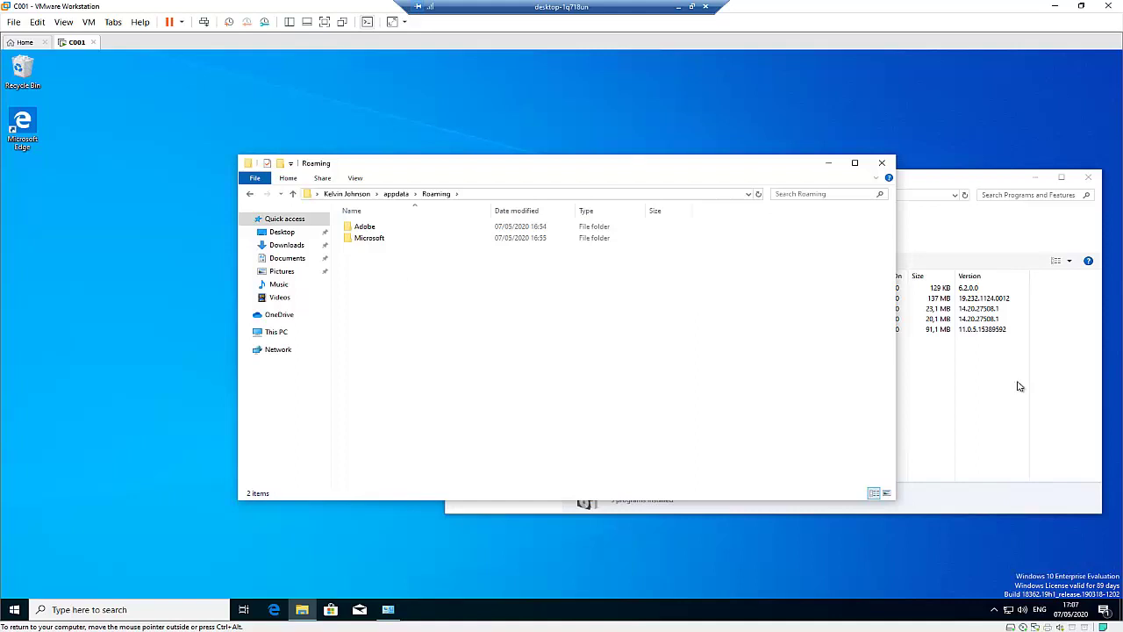
# - Search for registry and run Registry Editor as administrator, approving the UAC prompt
pyautogui.click(14, 609)
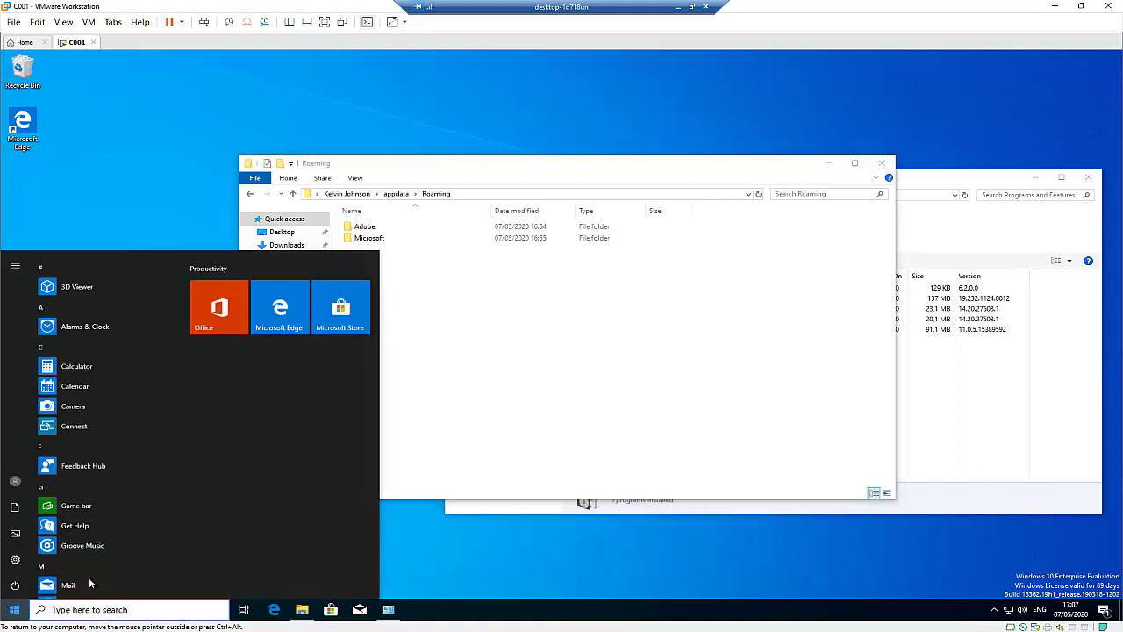
pyautogui.write('registry')
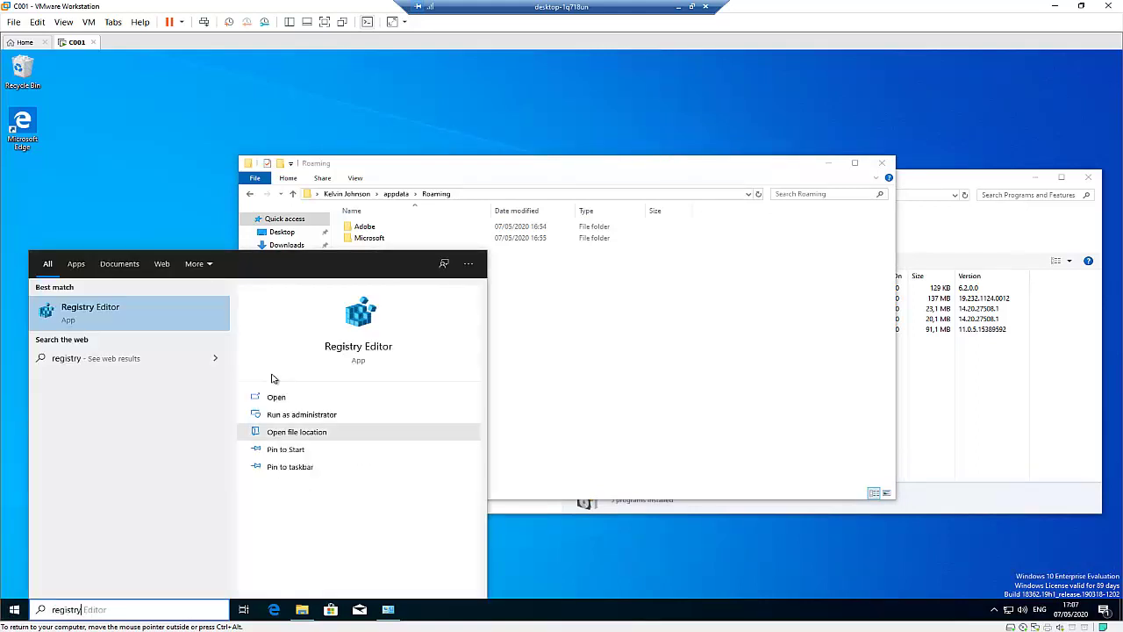
pyautogui.rightClick(111, 310)
pyautogui.click(159, 318)
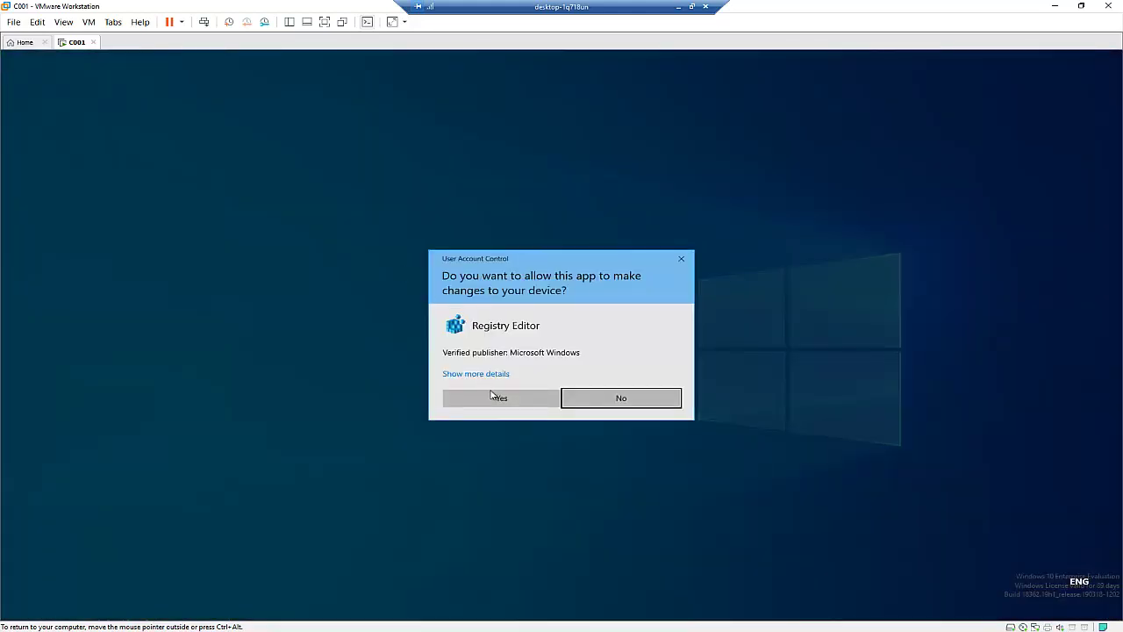
pyautogui.click(495, 397)
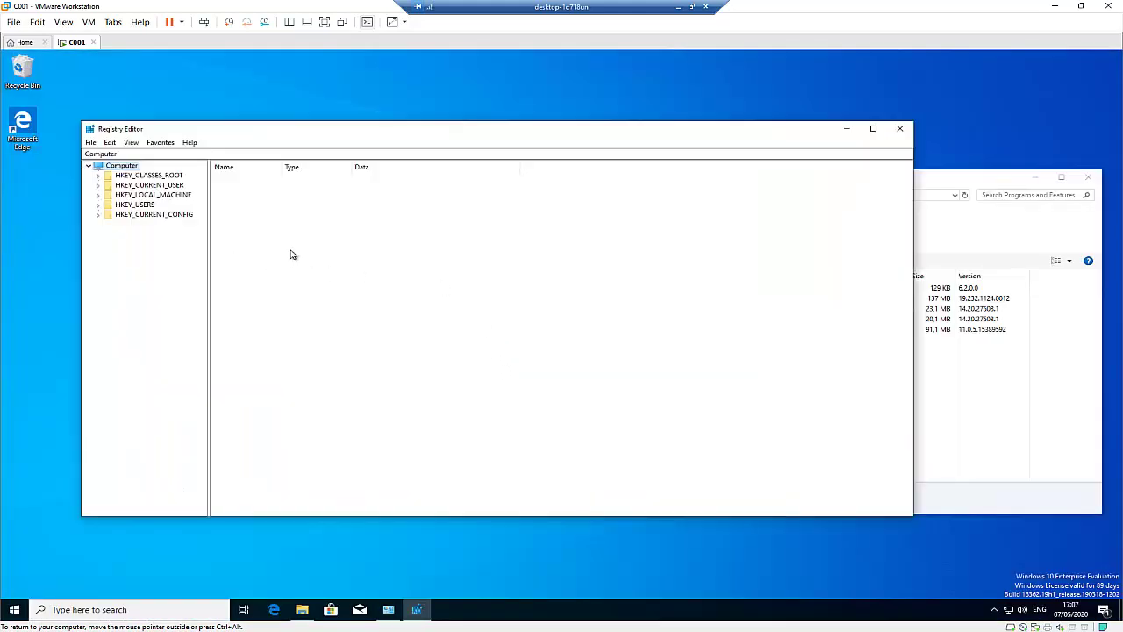
# - Expand HKEY_LOCAL_MACHINE\SOFTWARE\WOW6432Node and delete the Citrix key, confirming with Yes
pyautogui.click(98, 196)
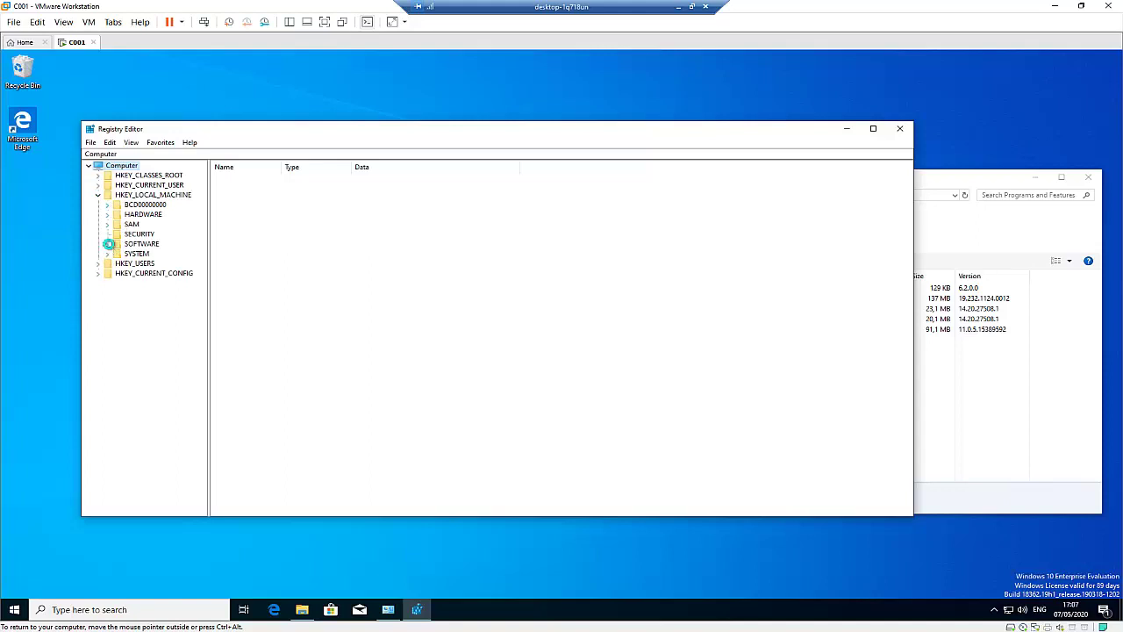
pyautogui.click(108, 244)
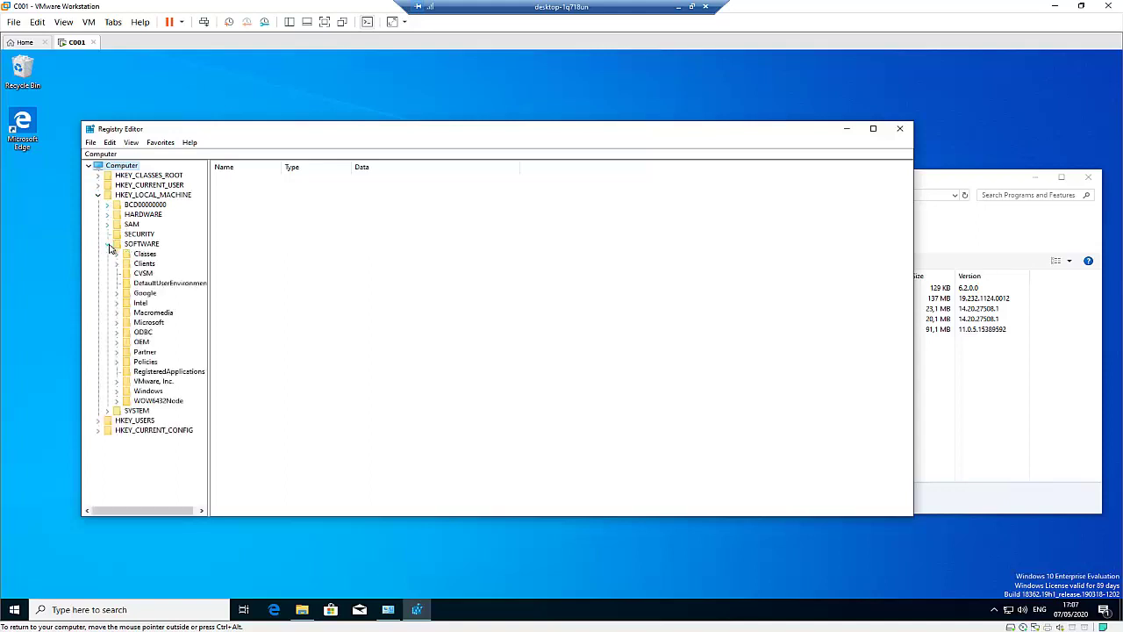
pyautogui.click(118, 401)
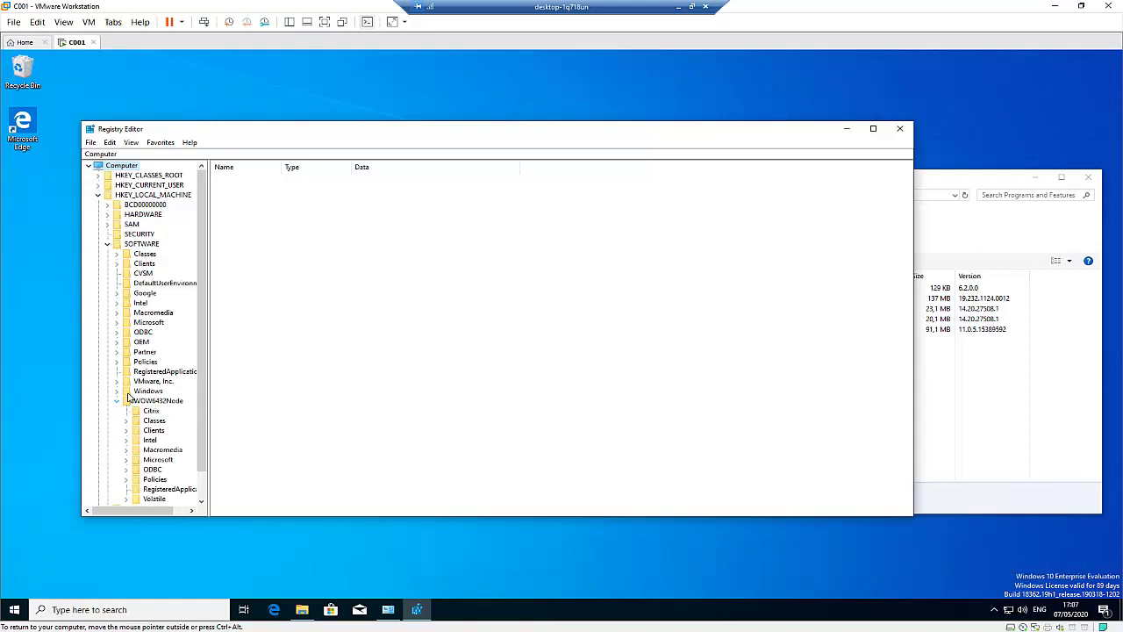
pyautogui.scroll(-1, 141, 394)
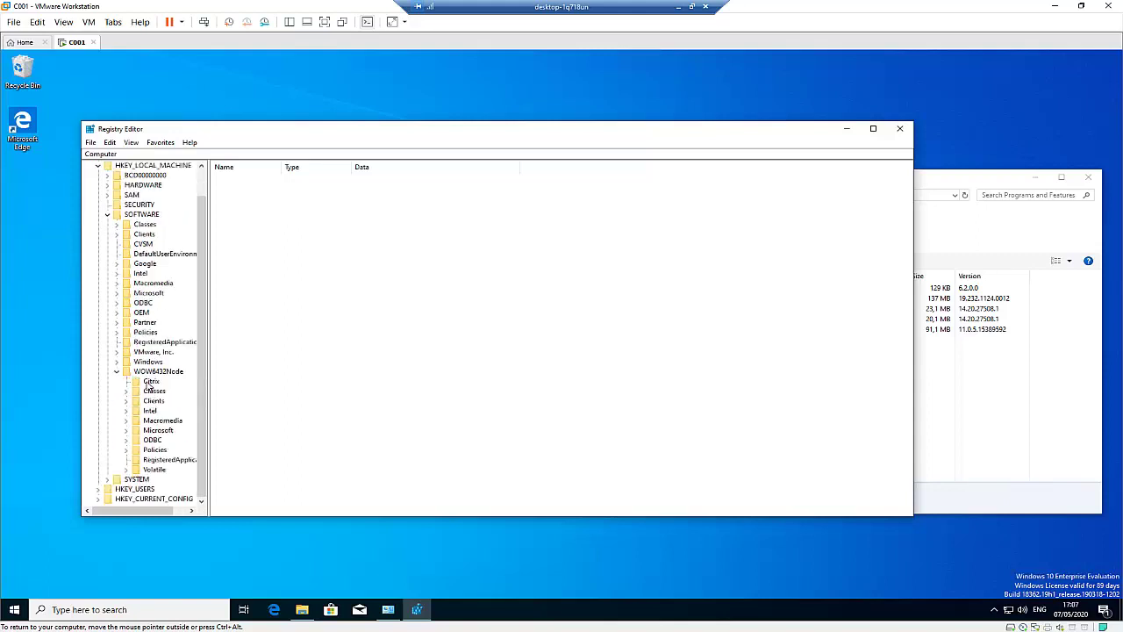
pyautogui.click(151, 383)
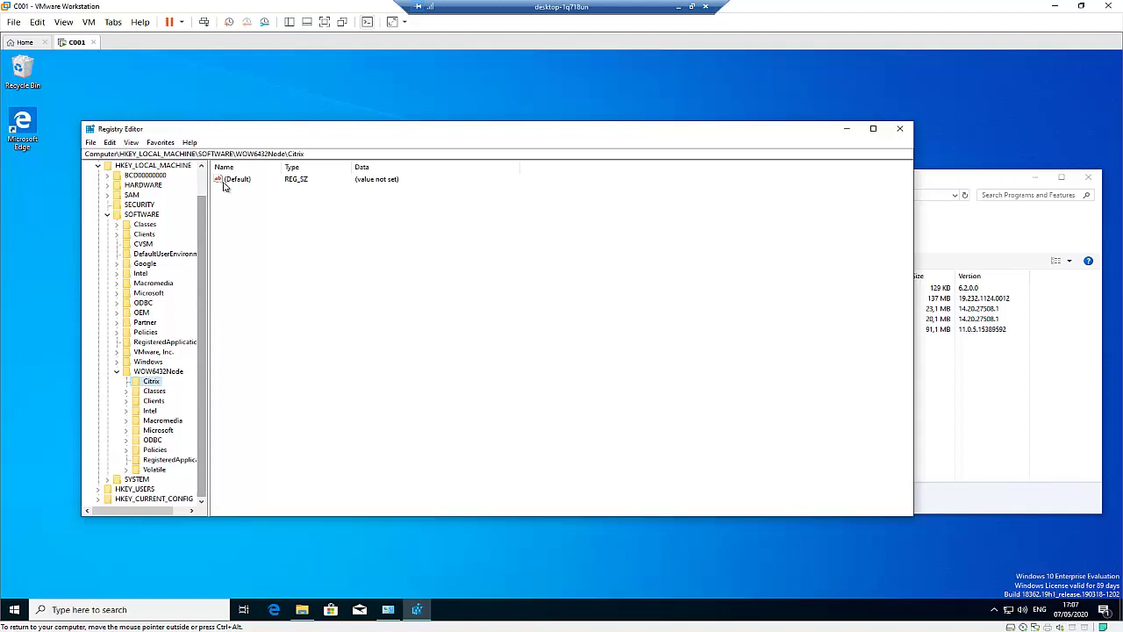
pyautogui.rightClick(154, 386)
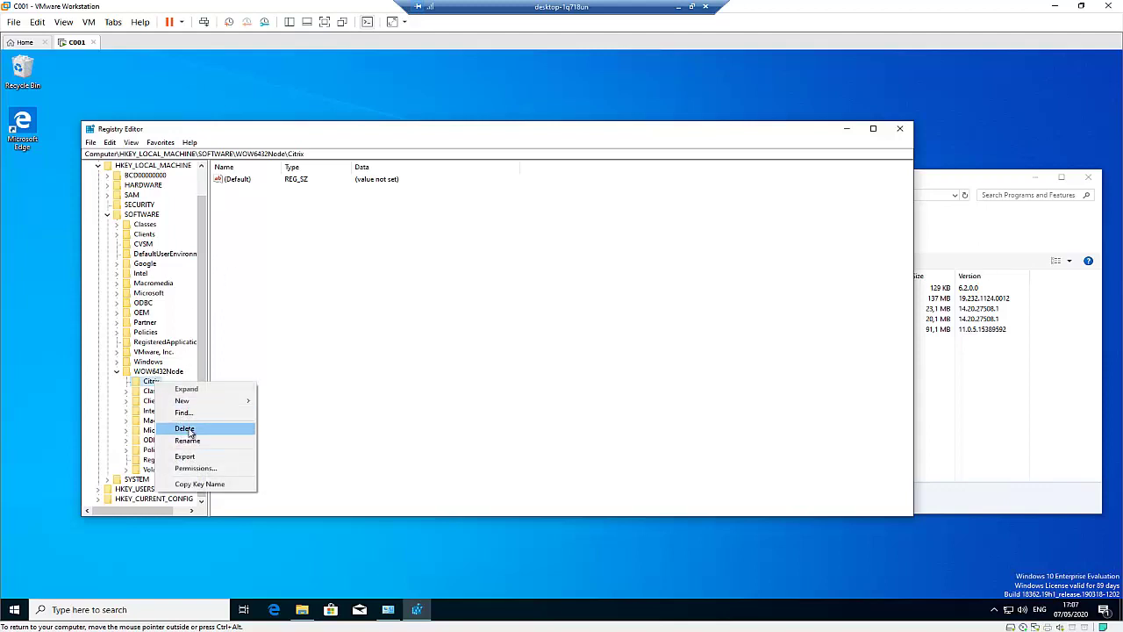
pyautogui.click(186, 429)
pyautogui.click(624, 329)
pyautogui.scroll(1, 162, 379)
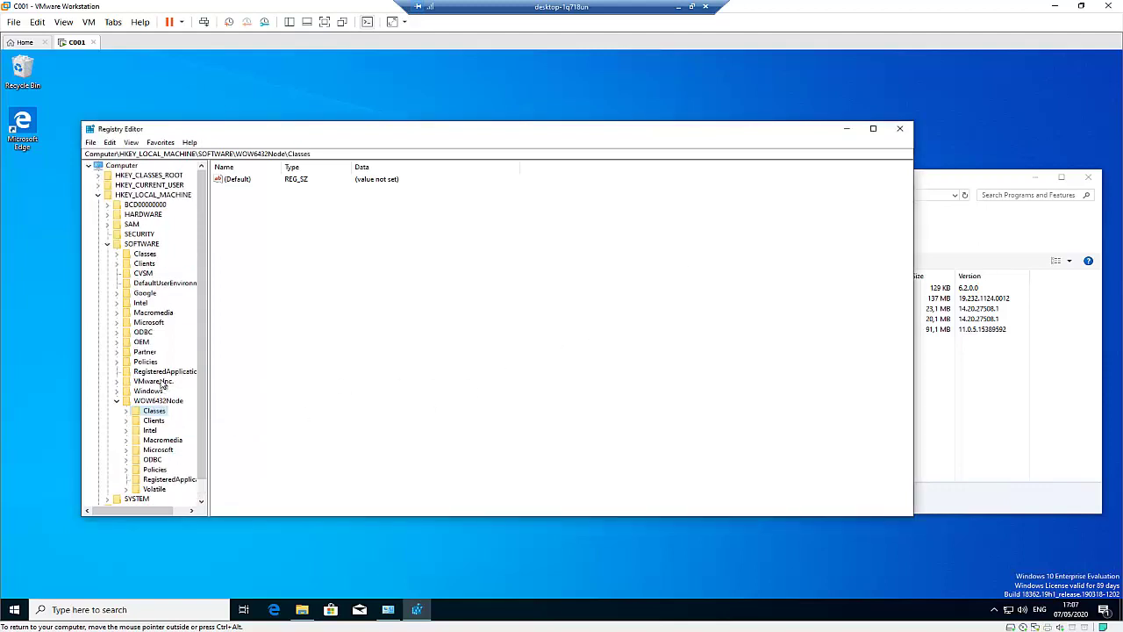
# - Search HKEY_LOCAL_MACHINE for 'dll', reaching the AppV\Subsystem\ObjExclusions key listing Citrix ICA
pyautogui.rightClick(138, 196)
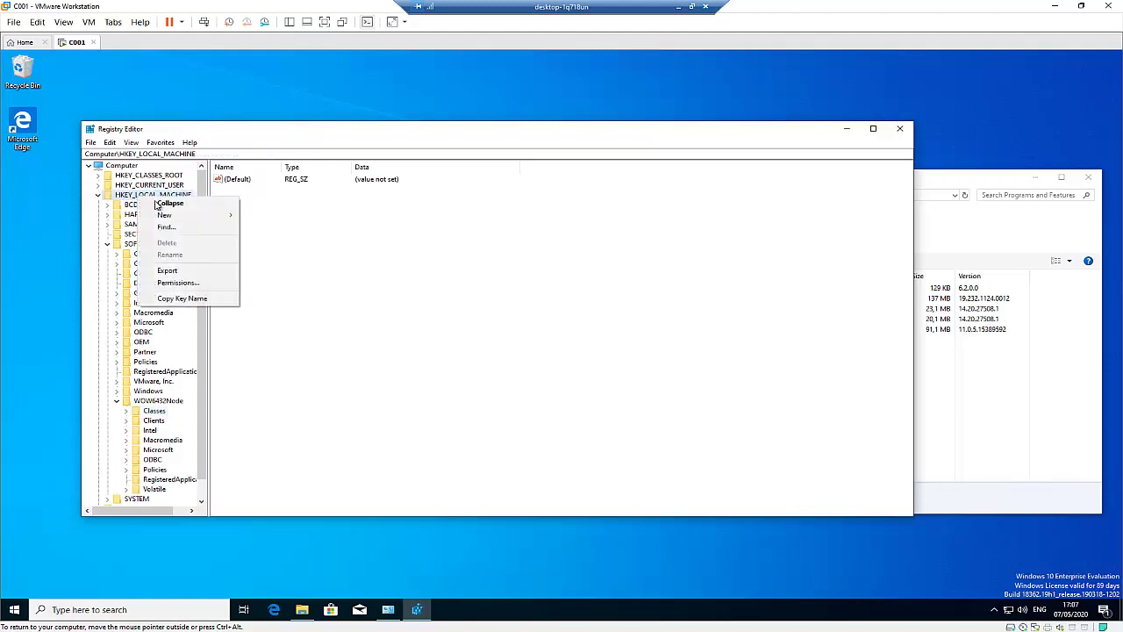
pyautogui.click(193, 230)
pyautogui.write('dll')
pyautogui.press('Return')
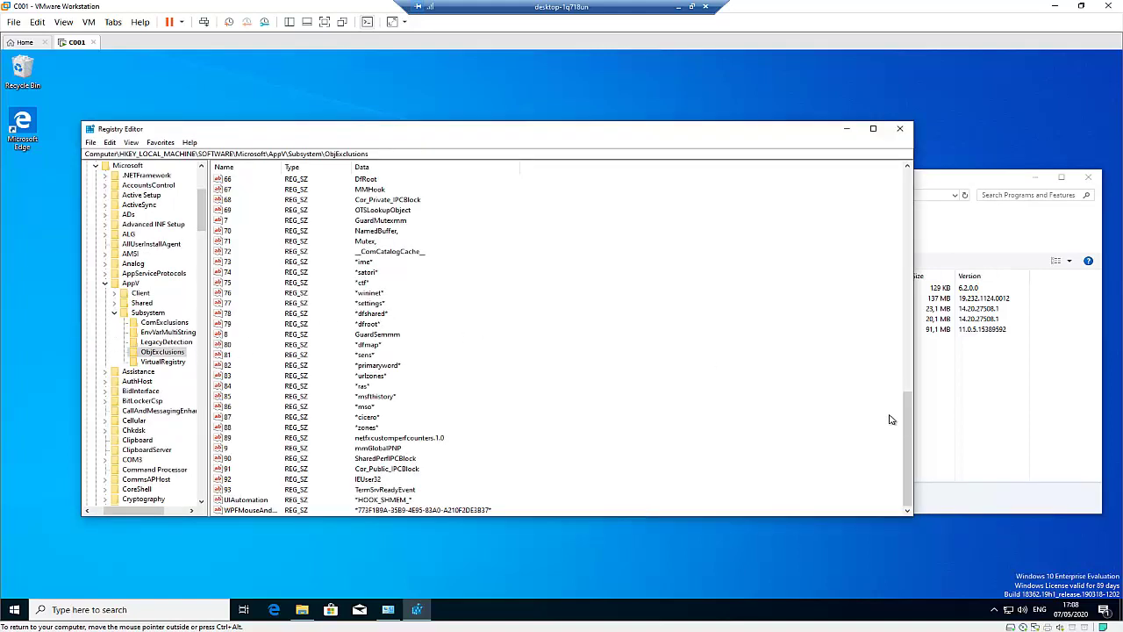
pyautogui.moveTo(911, 425); pyautogui.dragTo(898, 240)
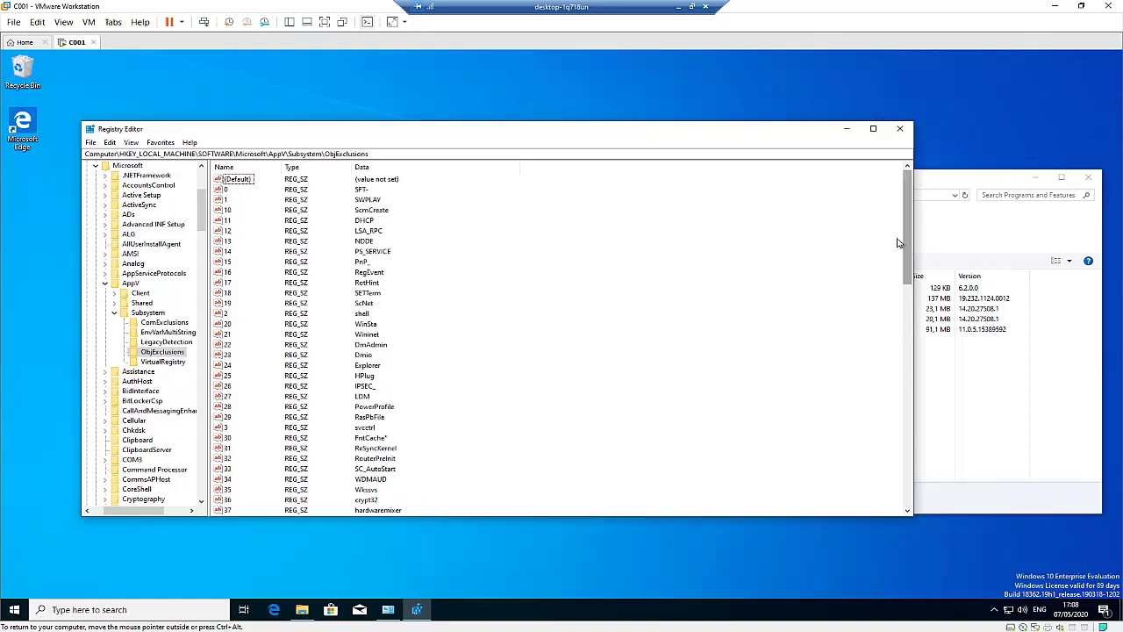
# - Close Registry Editor to return to the AppData\Roaming folder in File Explorer
pyautogui.click(900, 132)
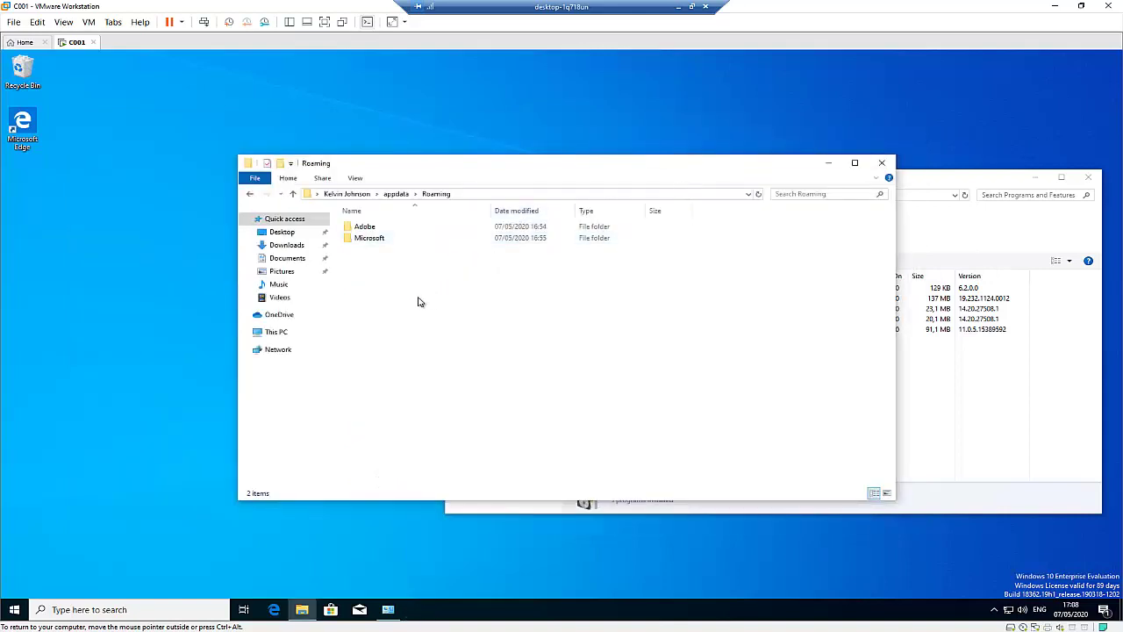